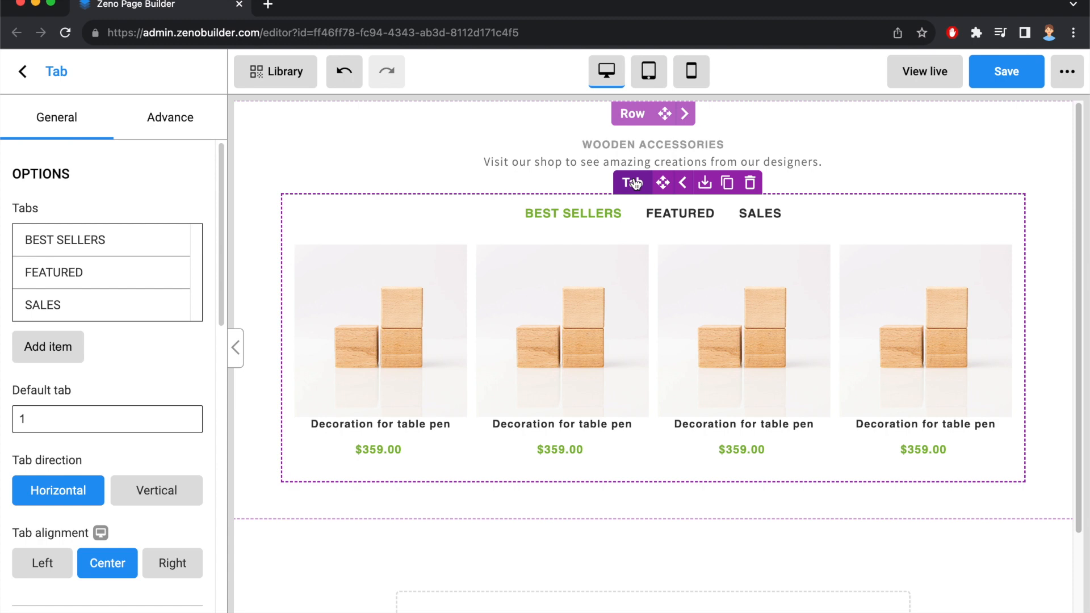
View the products under the FEATURED, SALES and BEST SELLERS tabs of the wooden accessories section
{"action": "left_click", "coordinate": [669, 215]}
{"action": "left_click", "coordinate": [760, 214]}
{"action": "left_click", "coordinate": [679, 214]}
{"action": "left_click", "coordinate": [602, 214]}
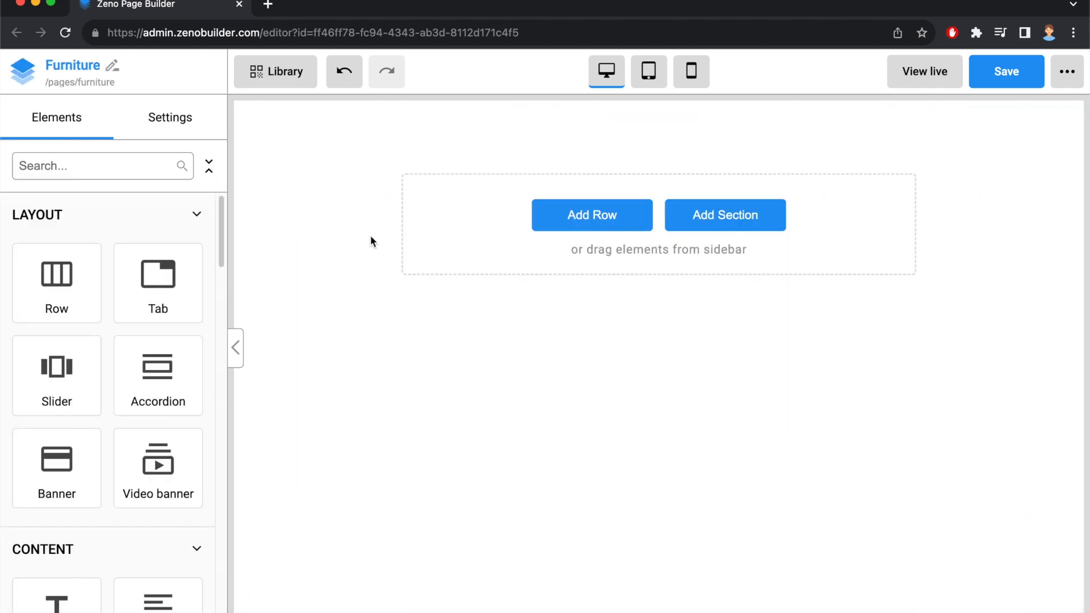
Add a Tab element to the empty Furniture page and look through its three default tabs
{"action": "left_click_drag", "start_coordinate": [158, 278], "coordinate": [482, 174]}
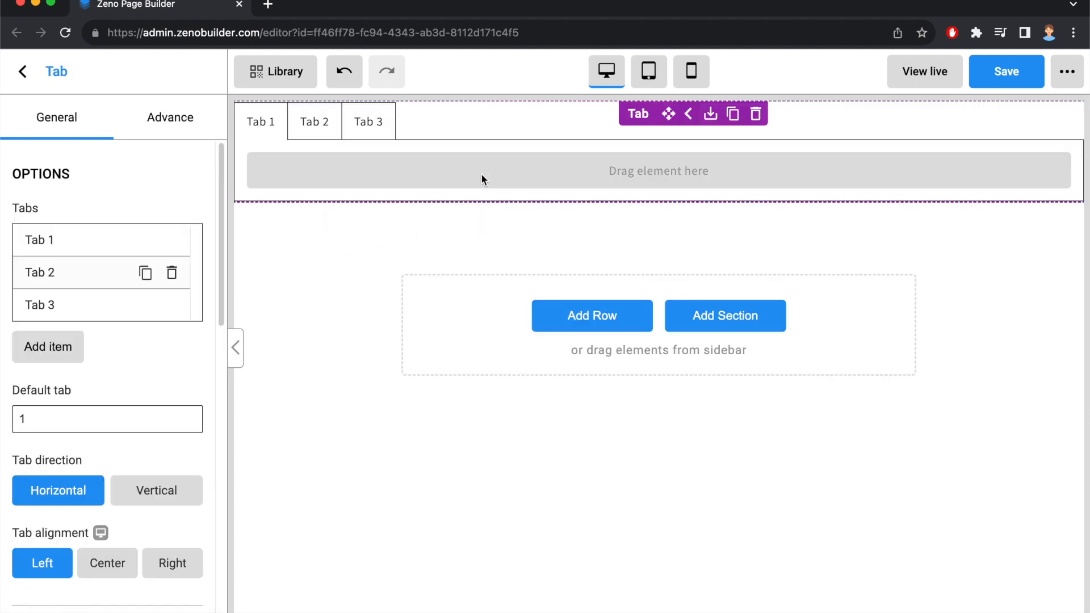
{"action": "left_click", "coordinate": [315, 137]}
{"action": "left_click", "coordinate": [350, 135]}
{"action": "left_click", "coordinate": [272, 137]}
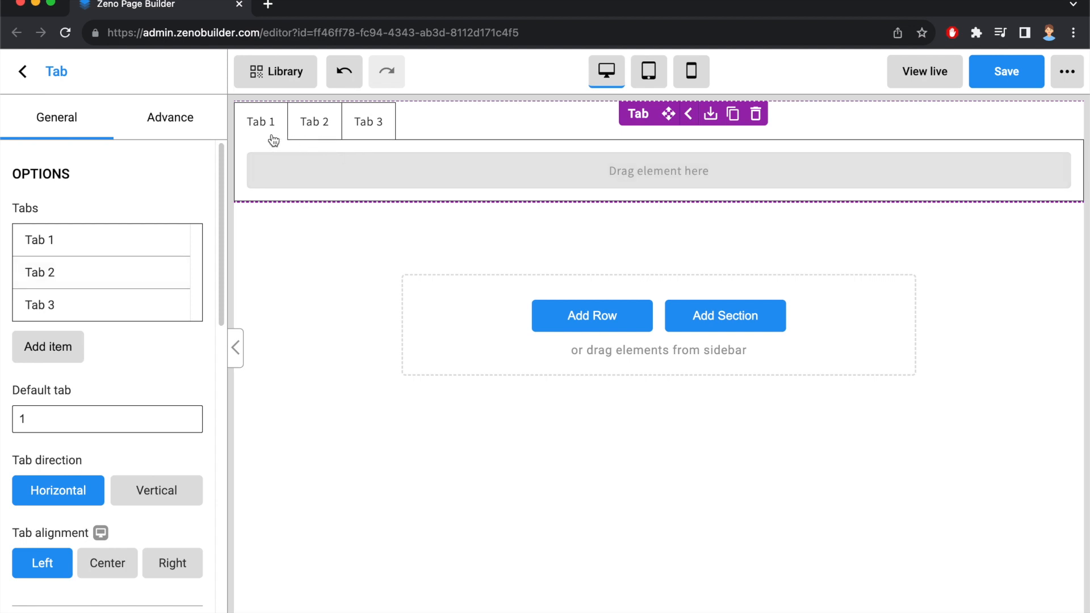
Rename the three tabs as Description, Features and Shipping directly on the page
{"action": "triple_click", "coordinate": [266, 119]}
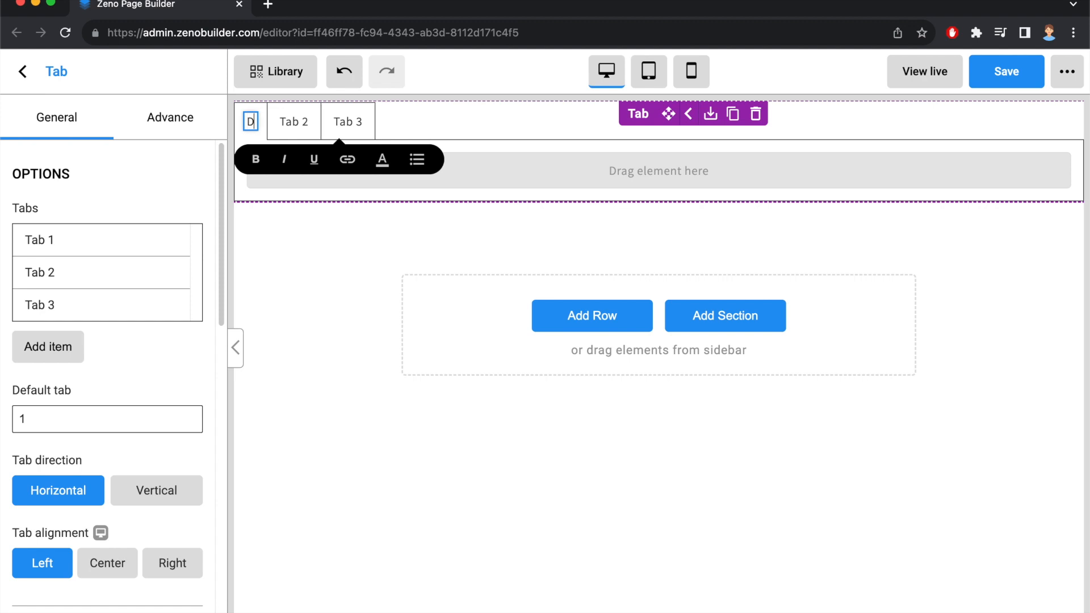
{"action": "type", "text": "Description"}
{"action": "triple_click", "coordinate": [349, 122]}
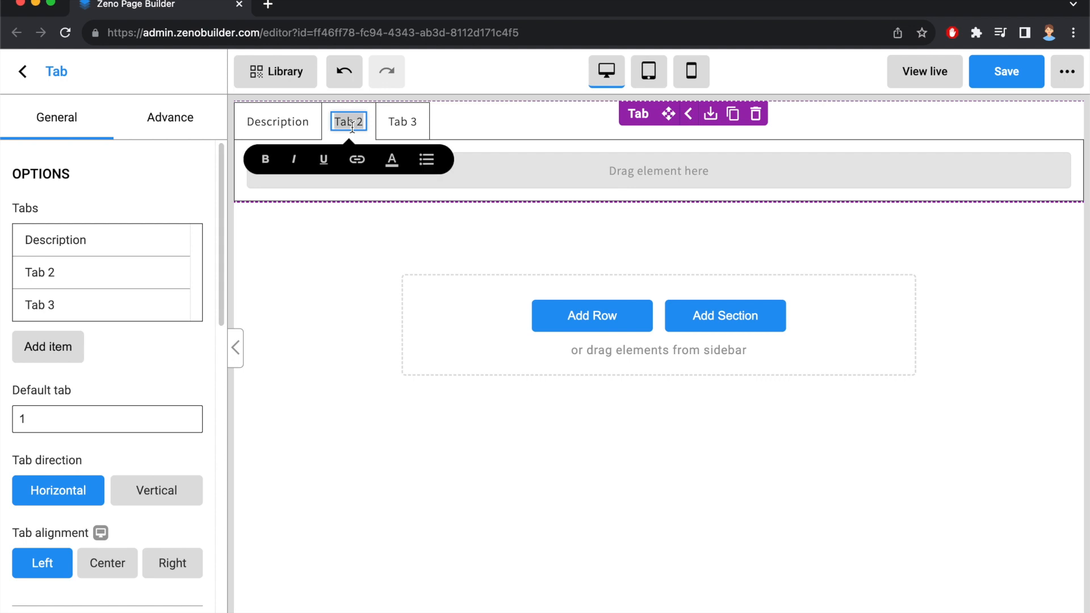
{"action": "type", "text": "Features"}
{"action": "left_click", "coordinate": [424, 124]}
{"action": "triple_click", "coordinate": [425, 124]}
{"action": "type", "text": "Shipping"}
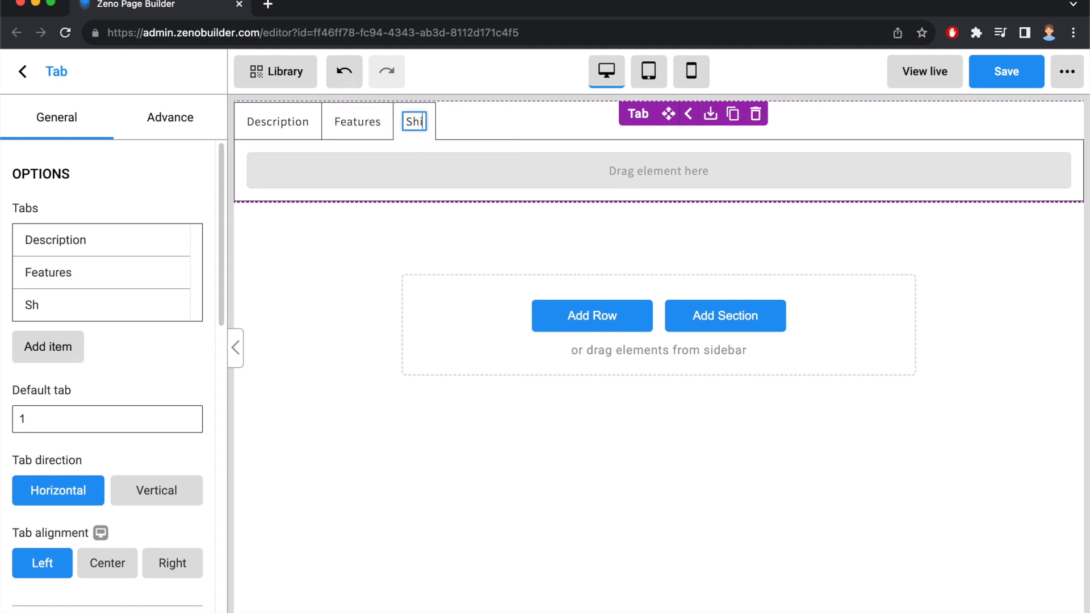
{"action": "left_click", "coordinate": [374, 186]}
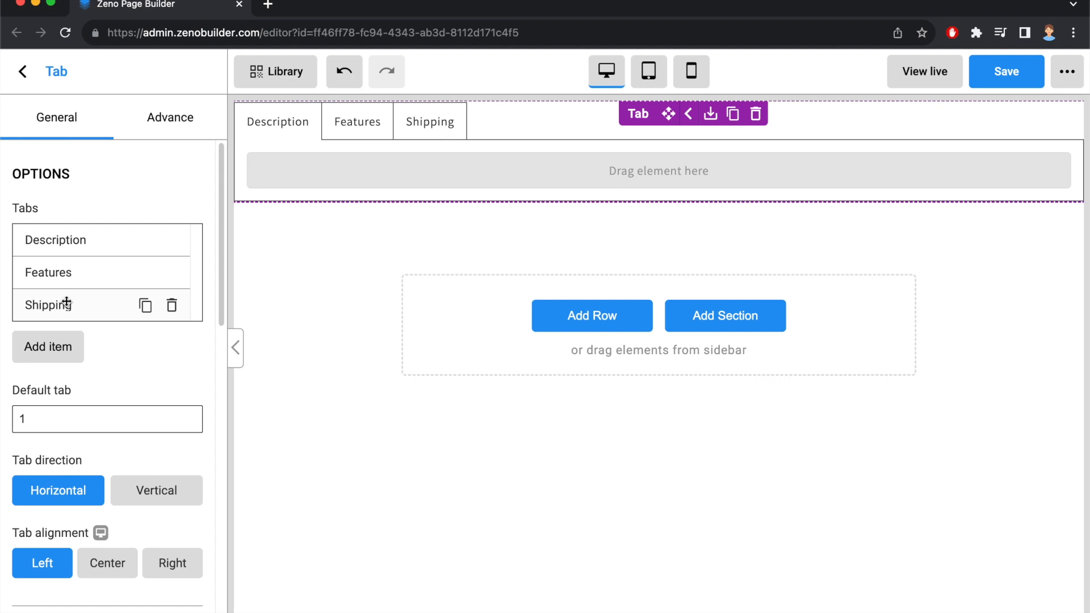
Try adding a fourth tab and duplicating the Shipping tab, deleting each extra tab again
{"action": "left_click", "coordinate": [49, 347]}
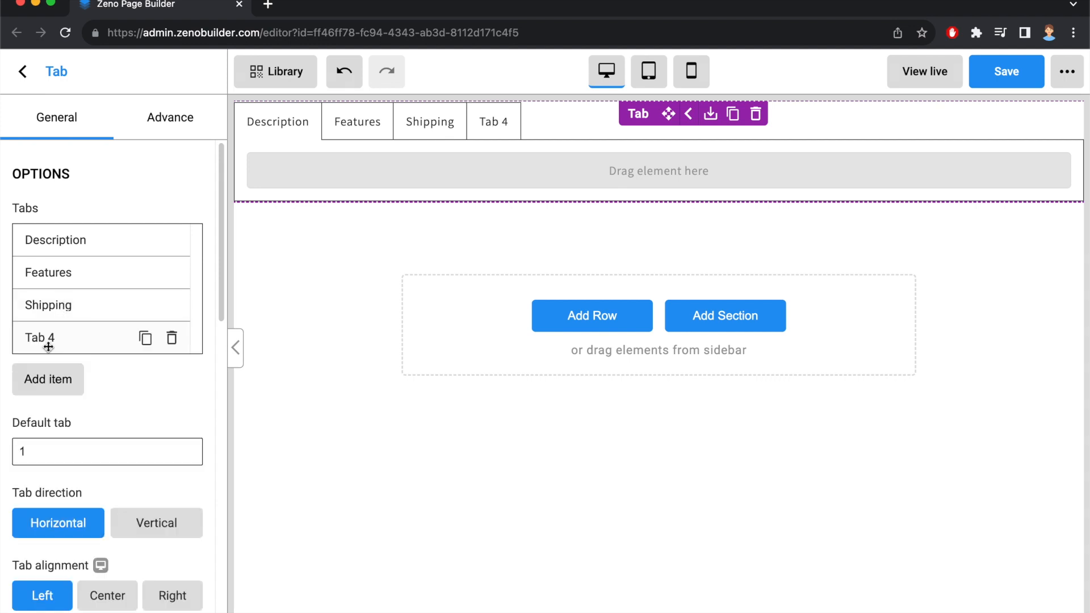
{"action": "left_click", "coordinate": [172, 339]}
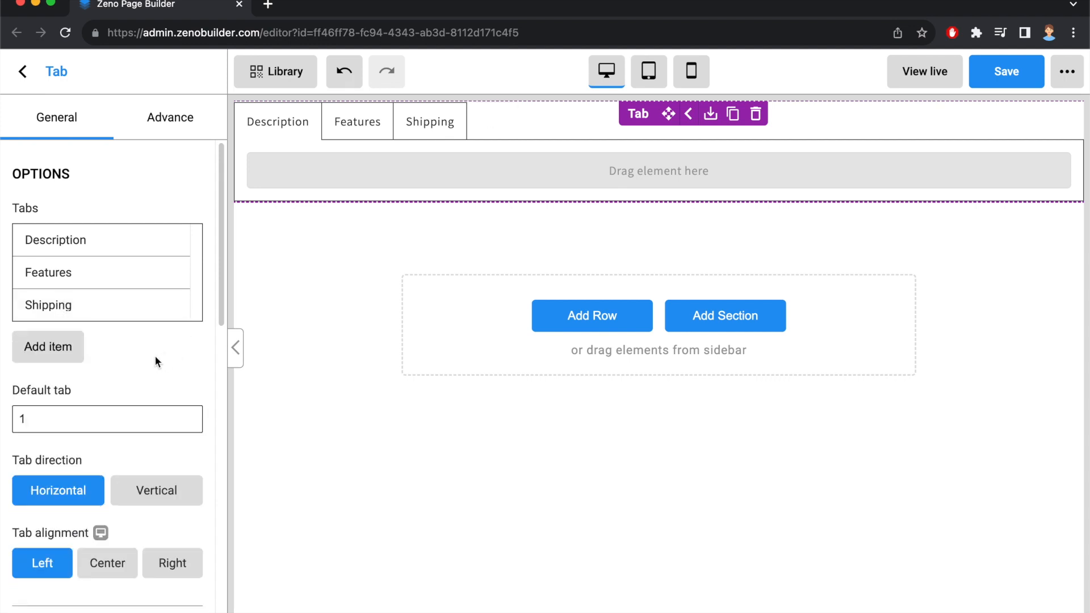
{"action": "left_click", "coordinate": [146, 307]}
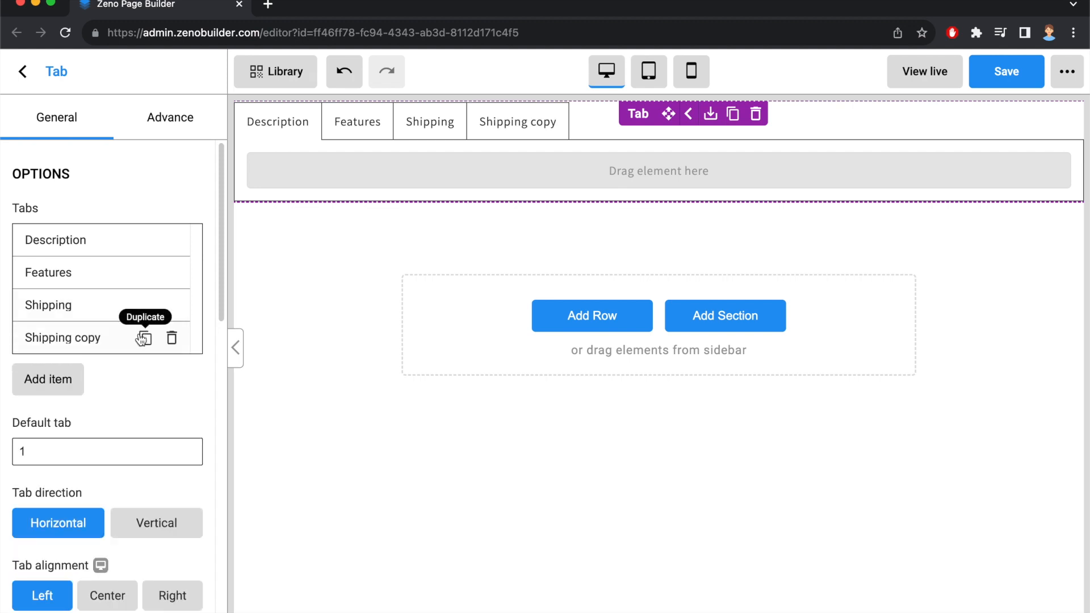
{"action": "left_click", "coordinate": [172, 339]}
Set the Tab element's default tab to 2
{"action": "scroll", "coordinate": [165, 348], "scroll_direction": "down", "scroll_amount": 1}
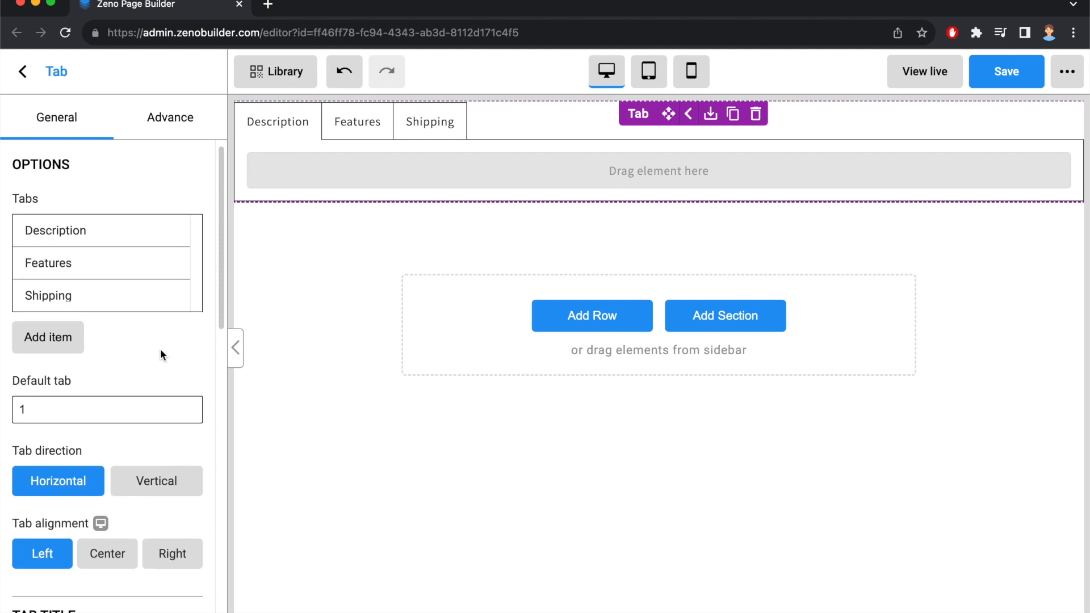
{"action": "scroll", "coordinate": [108, 350], "scroll_direction": "down", "scroll_amount": 2}
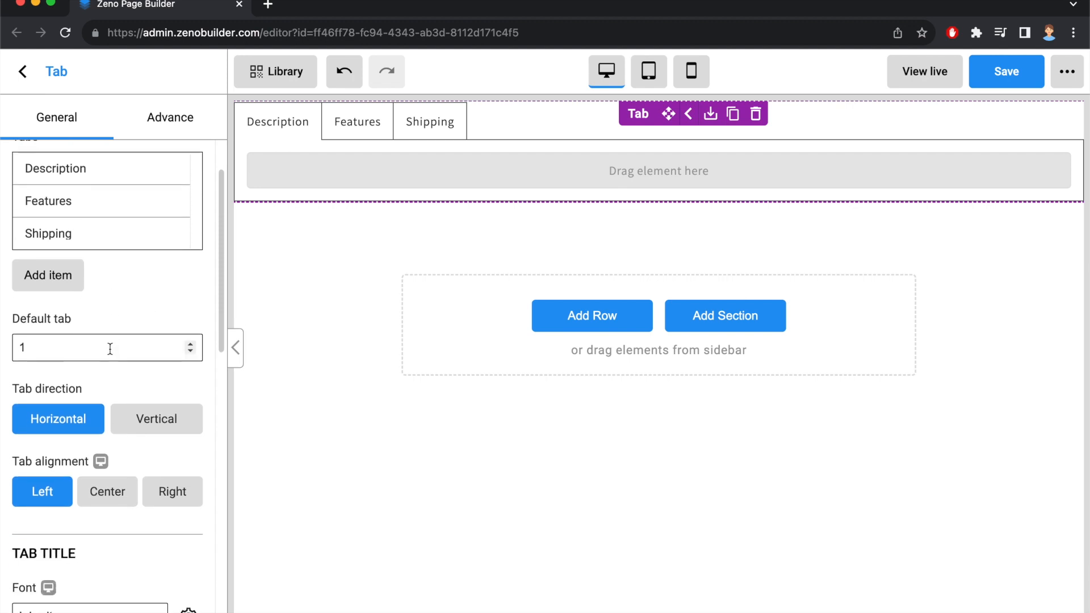
{"action": "left_click", "coordinate": [51, 349]}
{"action": "double_click", "coordinate": [51, 349]}
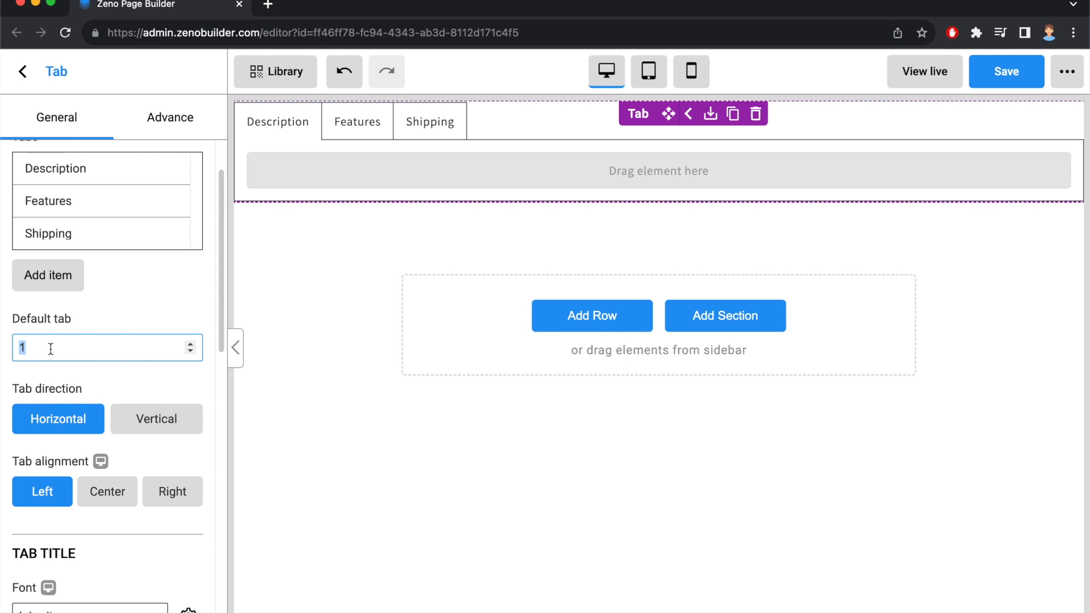
{"action": "type", "text": "2"}
Try the vertical tab direction and switch back to horizontal
{"action": "scroll", "coordinate": [103, 320], "scroll_direction": "down", "scroll_amount": 2}
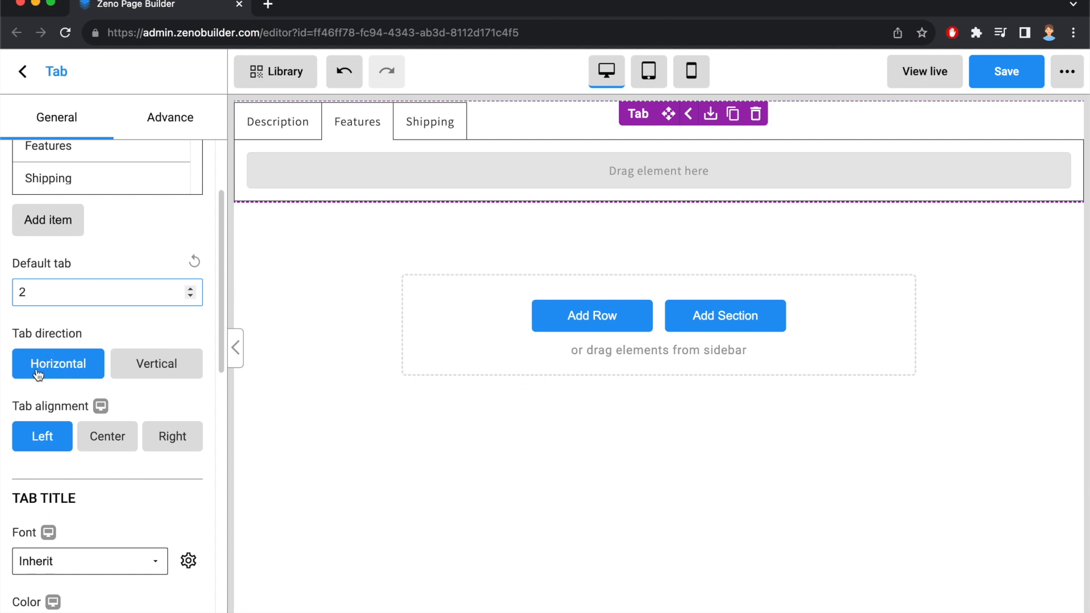
{"action": "left_click", "coordinate": [155, 372]}
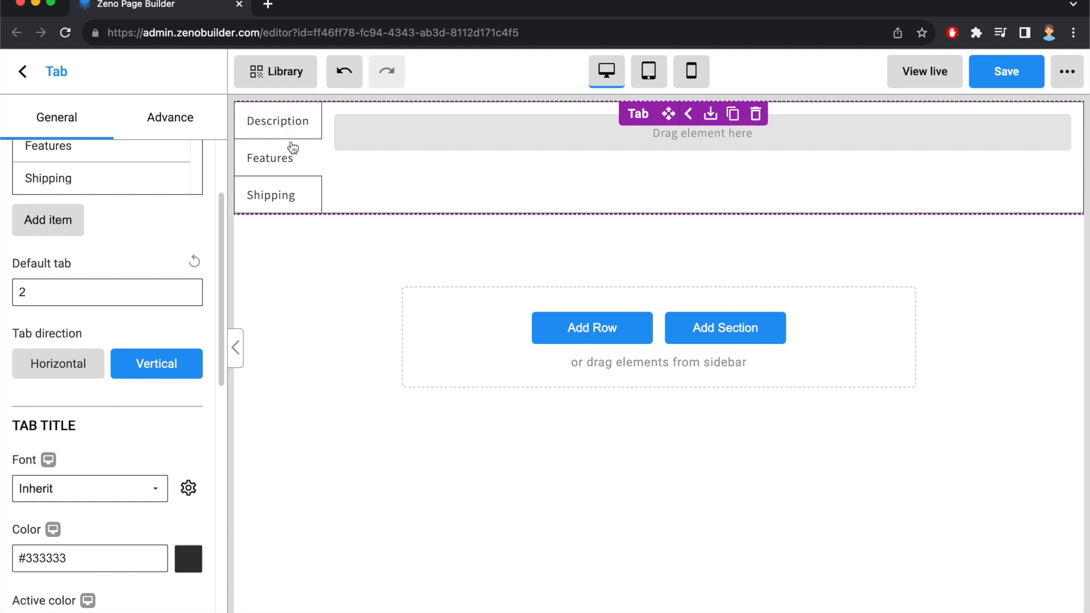
{"action": "left_click", "coordinate": [56, 363]}
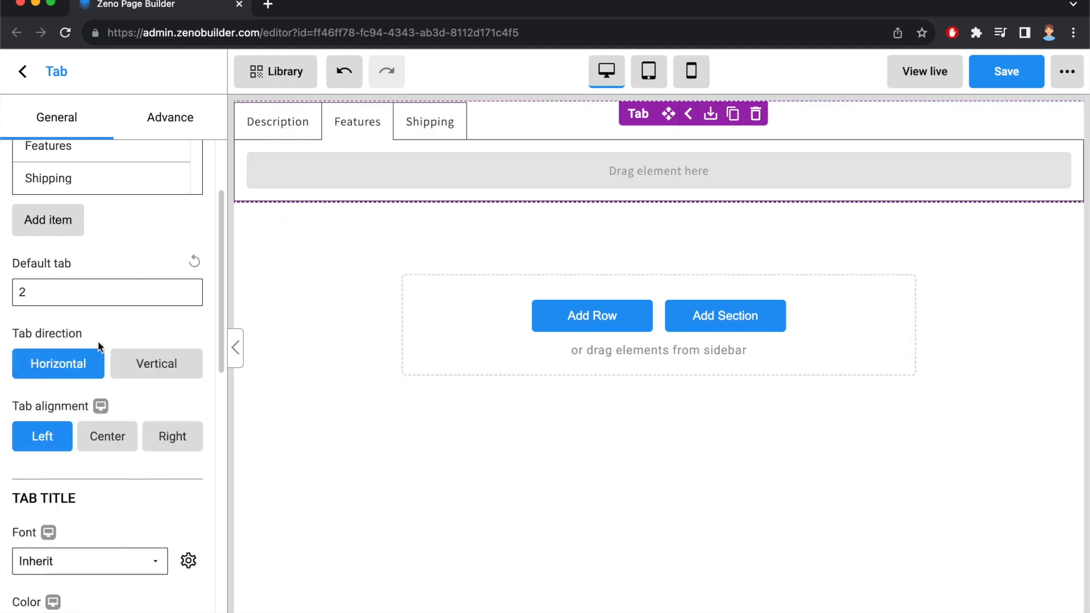
Try center and right tab alignment and return the tabs to left alignment
{"action": "scroll", "coordinate": [85, 340], "scroll_direction": "down", "scroll_amount": 3}
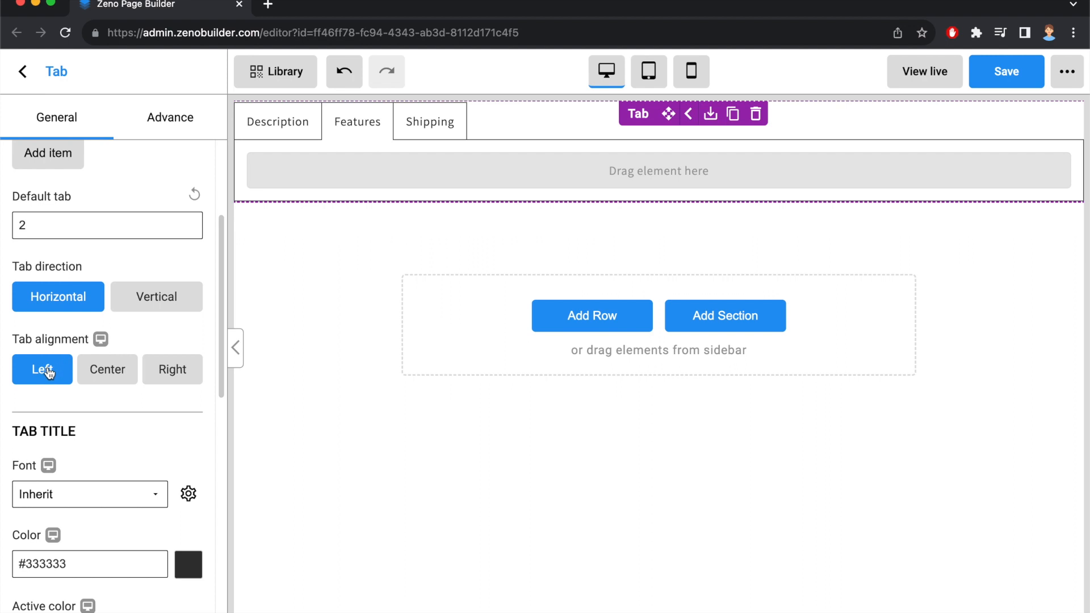
{"action": "left_click", "coordinate": [105, 373]}
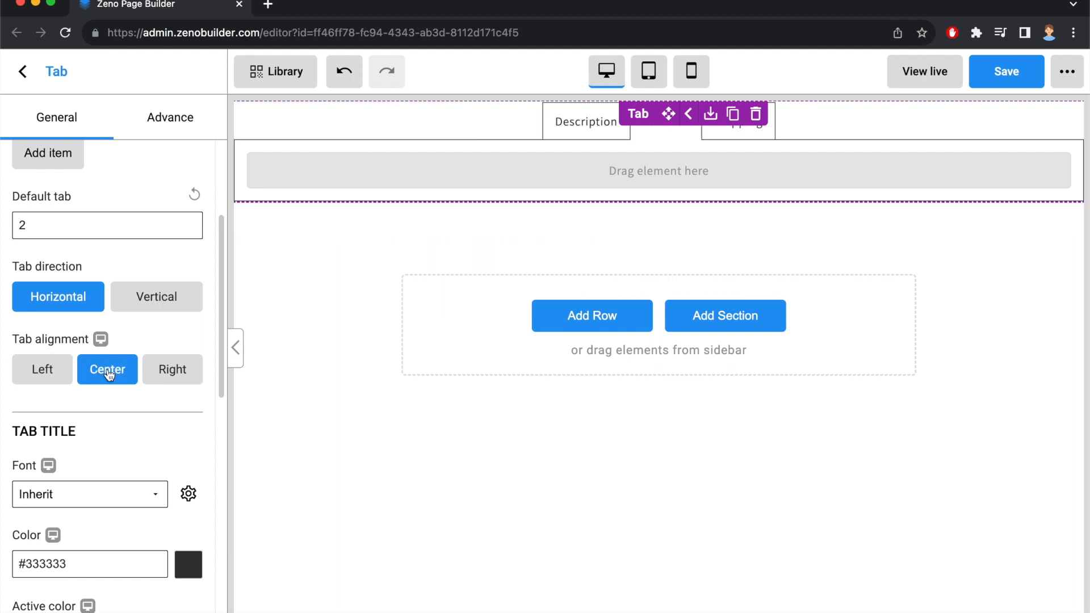
{"action": "left_click", "coordinate": [174, 374]}
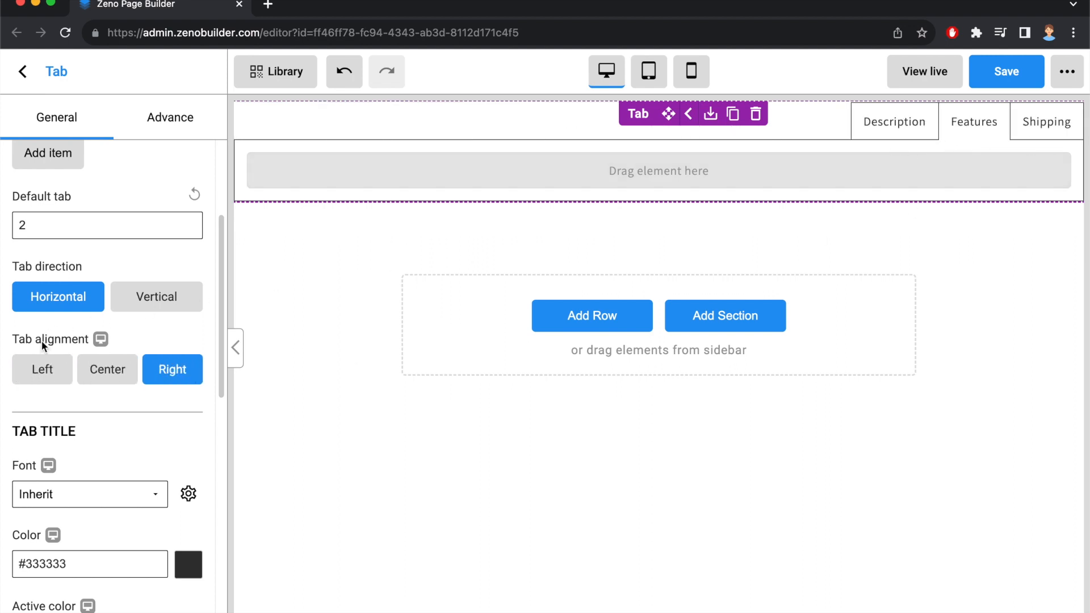
{"action": "left_click", "coordinate": [45, 369]}
Try the ABeeZee font on the tab titles and change it back to Inherit
{"action": "scroll", "coordinate": [57, 340], "scroll_direction": "down", "scroll_amount": 4}
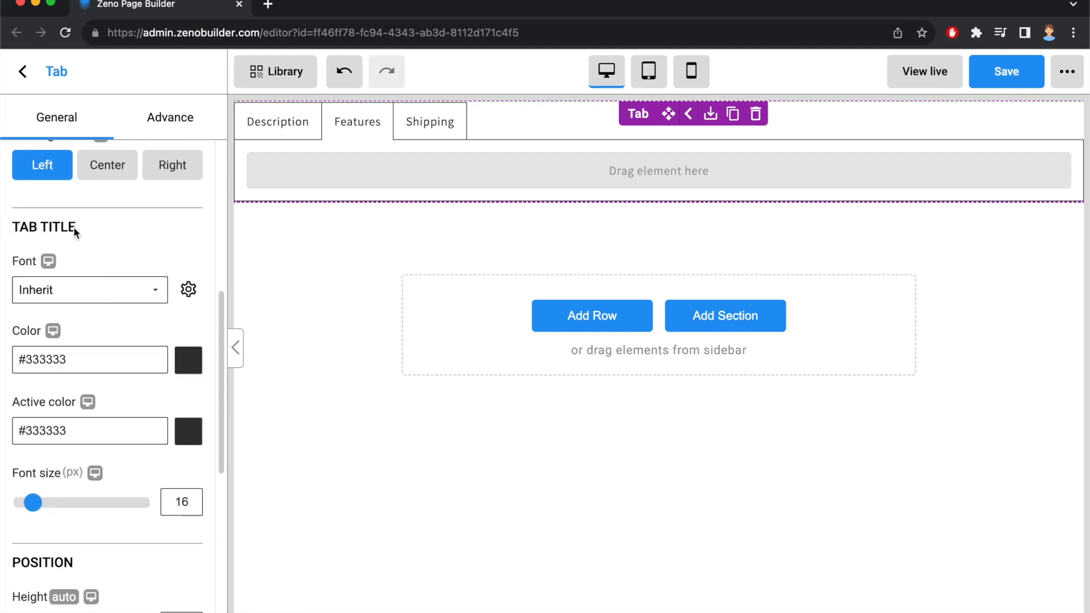
{"action": "left_click", "coordinate": [81, 290]}
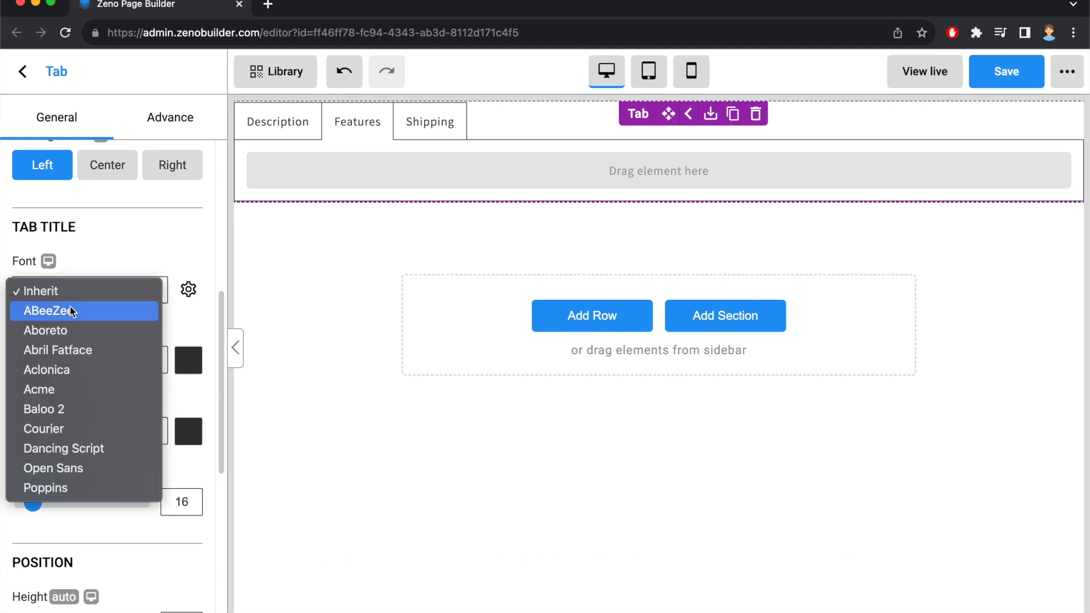
{"action": "left_click", "coordinate": [67, 314]}
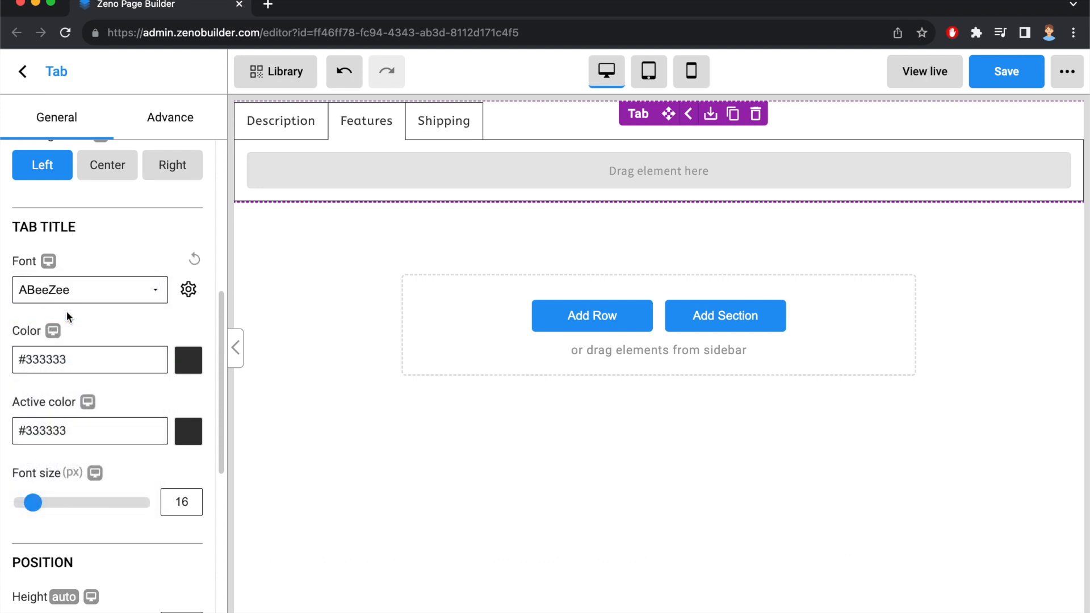
{"action": "left_click", "coordinate": [69, 284]}
{"action": "left_click", "coordinate": [77, 273]}
Set the tab title color to #DD3131 and the active color to #2196F3, checking both by switching between the tabs
{"action": "left_click", "coordinate": [188, 360]}
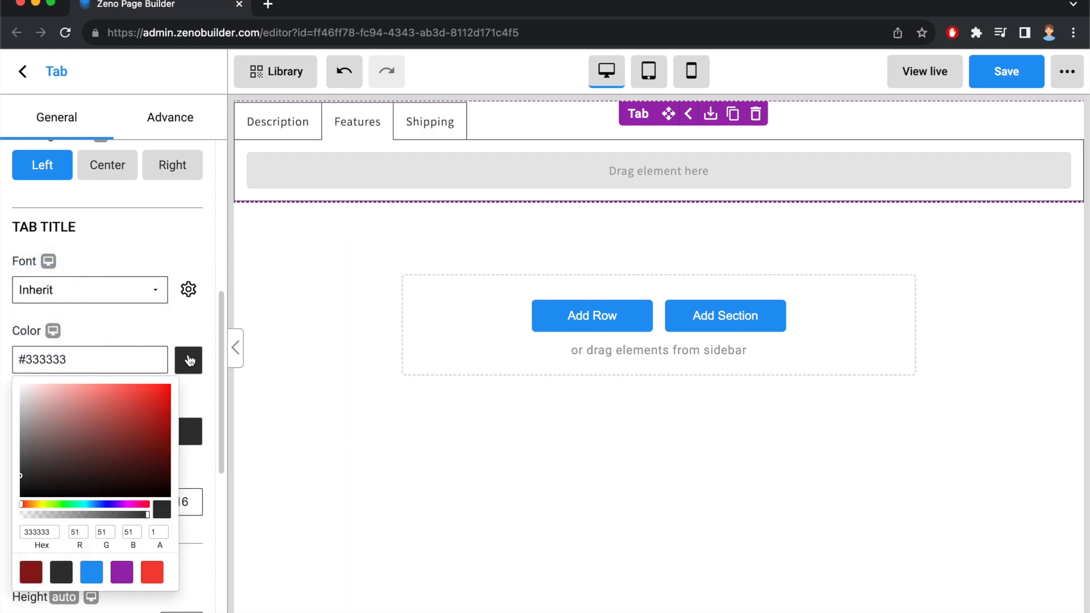
{"action": "left_click", "coordinate": [137, 400]}
{"action": "left_click", "coordinate": [103, 369]}
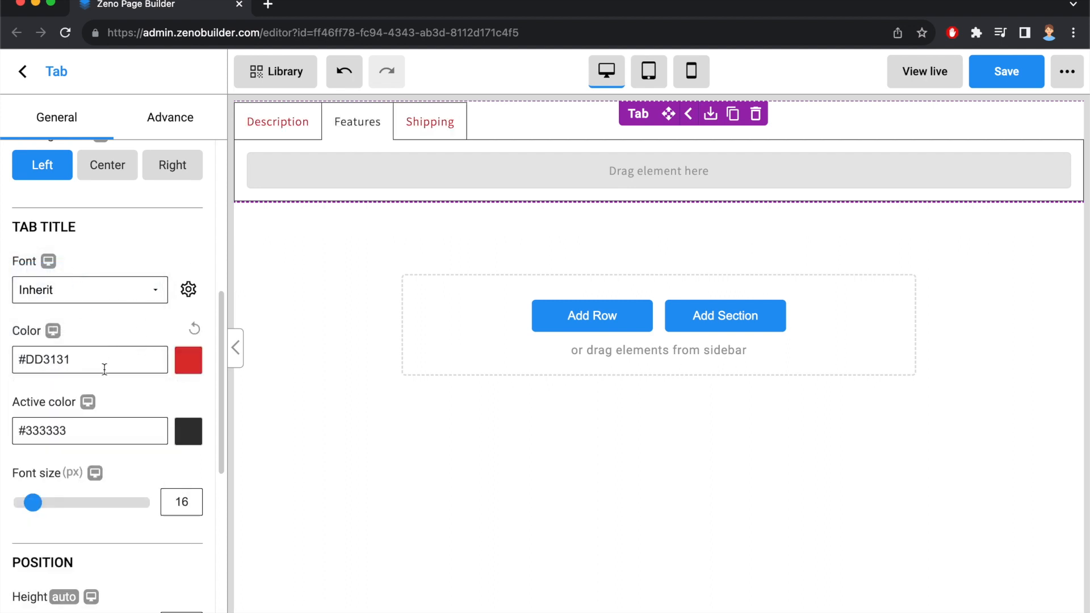
{"action": "left_click", "coordinate": [193, 430]}
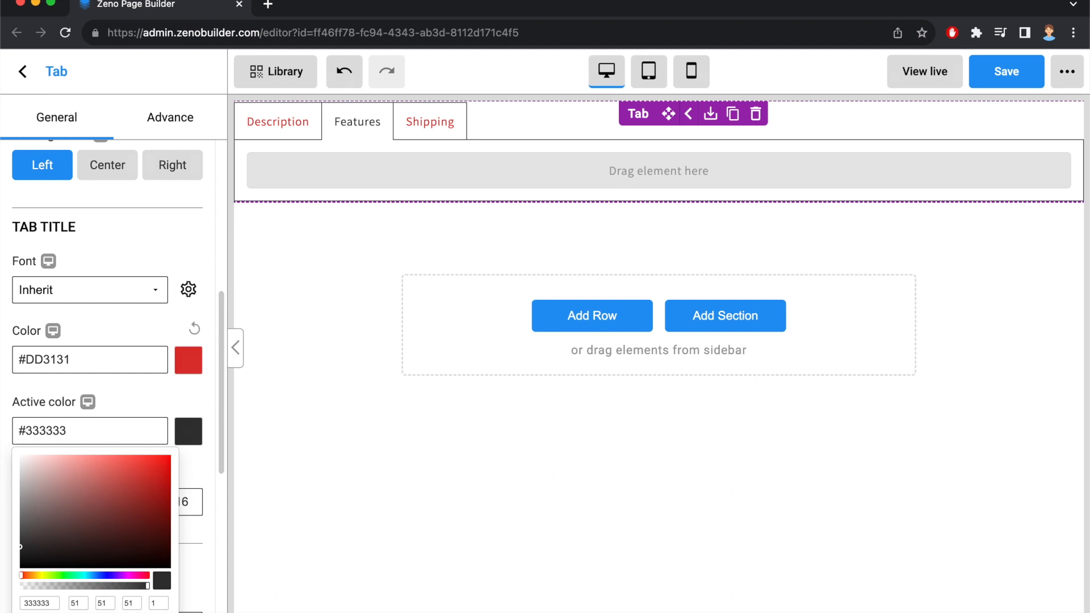
{"action": "left_click", "coordinate": [122, 612]}
{"action": "left_click", "coordinate": [125, 319]}
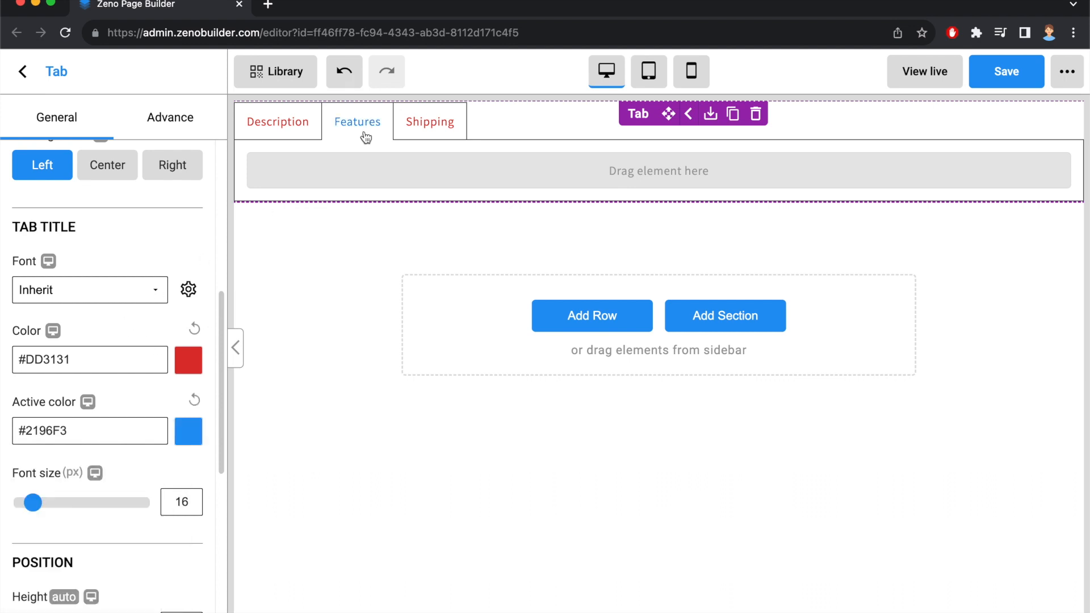
{"action": "left_click", "coordinate": [304, 135]}
{"action": "left_click", "coordinate": [348, 134]}
{"action": "left_click", "coordinate": [425, 129]}
{"action": "left_click", "coordinate": [369, 139]}
{"action": "left_click", "coordinate": [298, 140]}
Set the tab title font size to 20 px and the Tab element's height to 400 px
{"action": "scroll", "coordinate": [114, 310], "scroll_direction": "down", "scroll_amount": 3}
{"action": "mouse_move", "coordinate": [33, 406]}
{"action": "left_mouse_down"}
{"action": "mouse_move", "coordinate": [69, 410]}
{"action": "mouse_move", "coordinate": [40, 416]}
{"action": "left_mouse_up"}
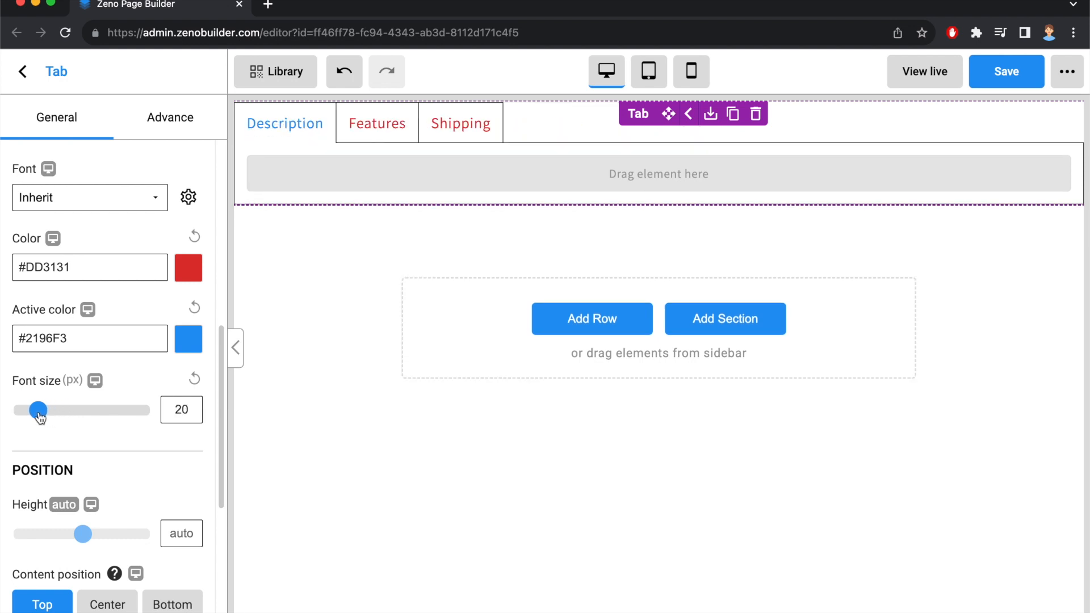
{"action": "scroll", "coordinate": [55, 390], "scroll_direction": "down", "scroll_amount": 5}
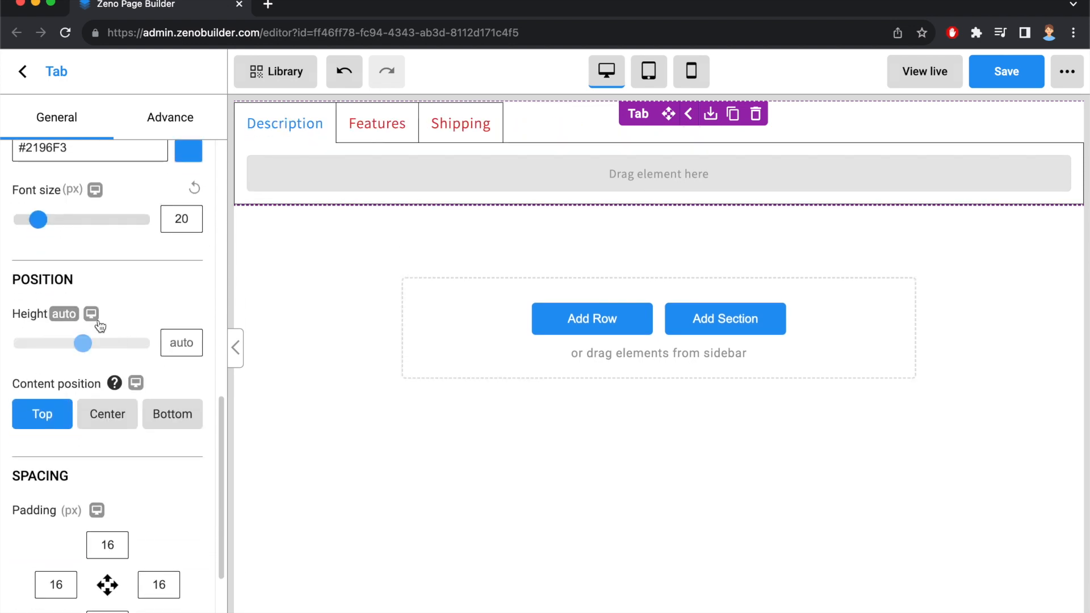
{"action": "left_click", "coordinate": [63, 315]}
{"action": "left_click", "coordinate": [66, 318]}
{"action": "left_click", "coordinate": [66, 317]}
{"action": "left_click", "coordinate": [60, 349]}
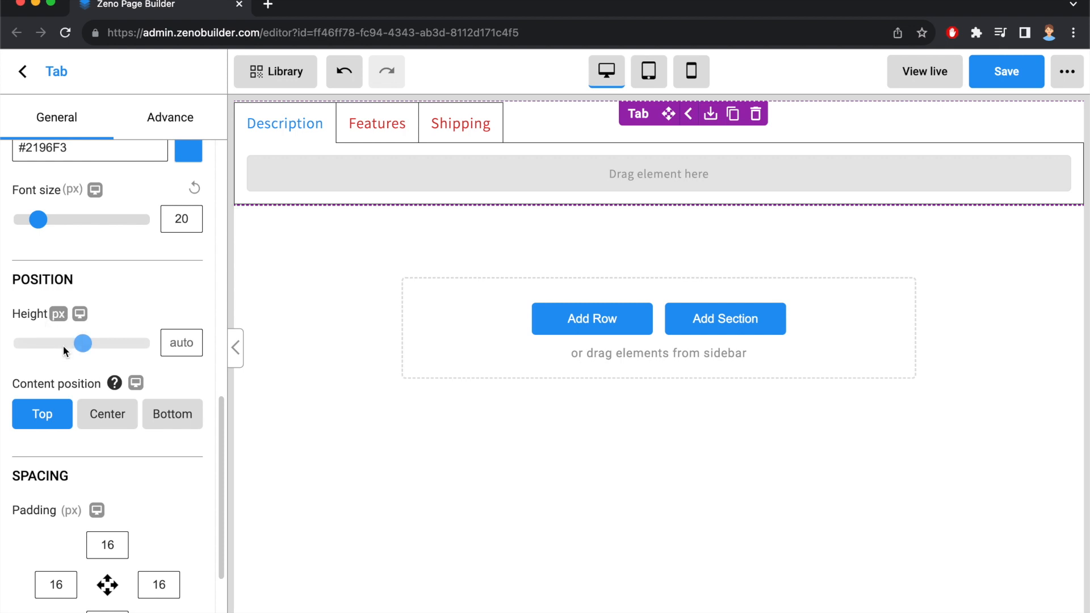
{"action": "left_click", "coordinate": [88, 344]}
{"action": "left_click_drag", "start_coordinate": [90, 347], "coordinate": [116, 348]}
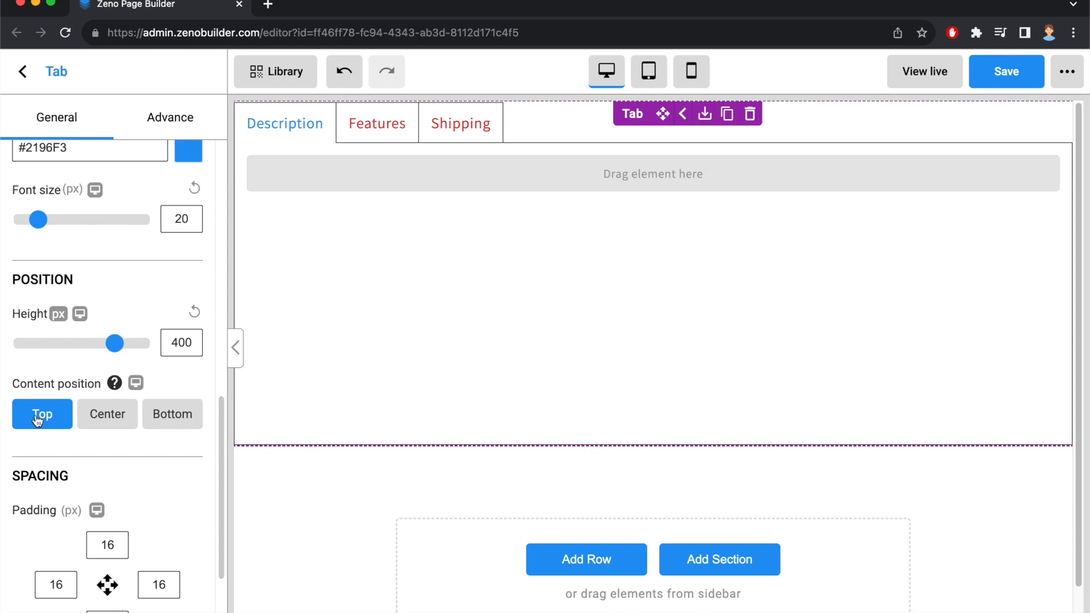
Try the center and bottom content positions and return the content to the top
{"action": "left_click", "coordinate": [110, 421]}
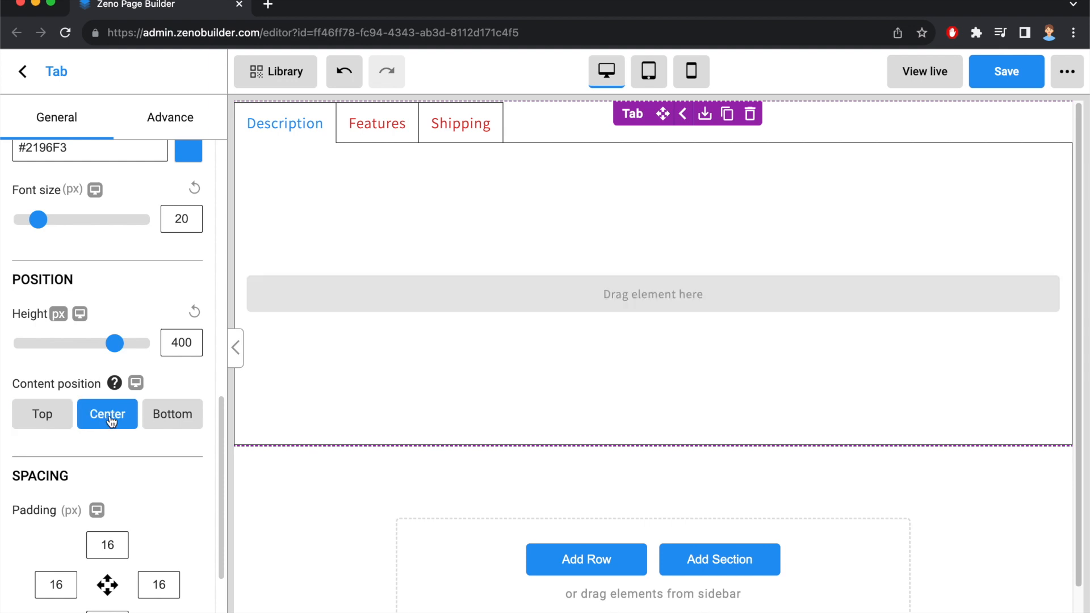
{"action": "left_click", "coordinate": [172, 420]}
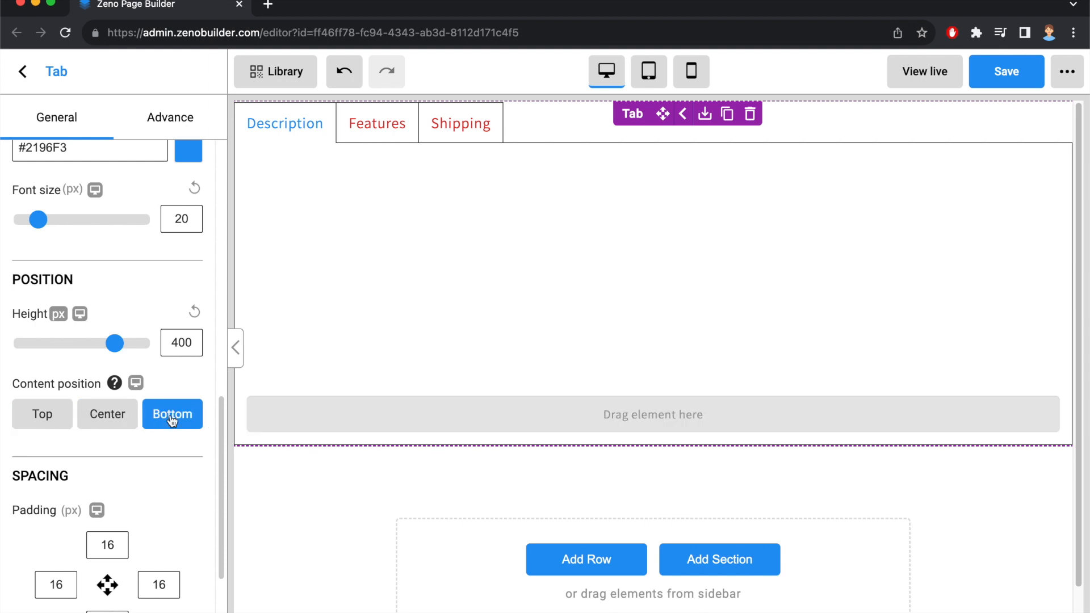
{"action": "left_click", "coordinate": [56, 417]}
Set the Tab element's top padding to 32 px and its top margin to 32 px
{"action": "scroll", "coordinate": [104, 390], "scroll_direction": "down", "scroll_amount": 3}
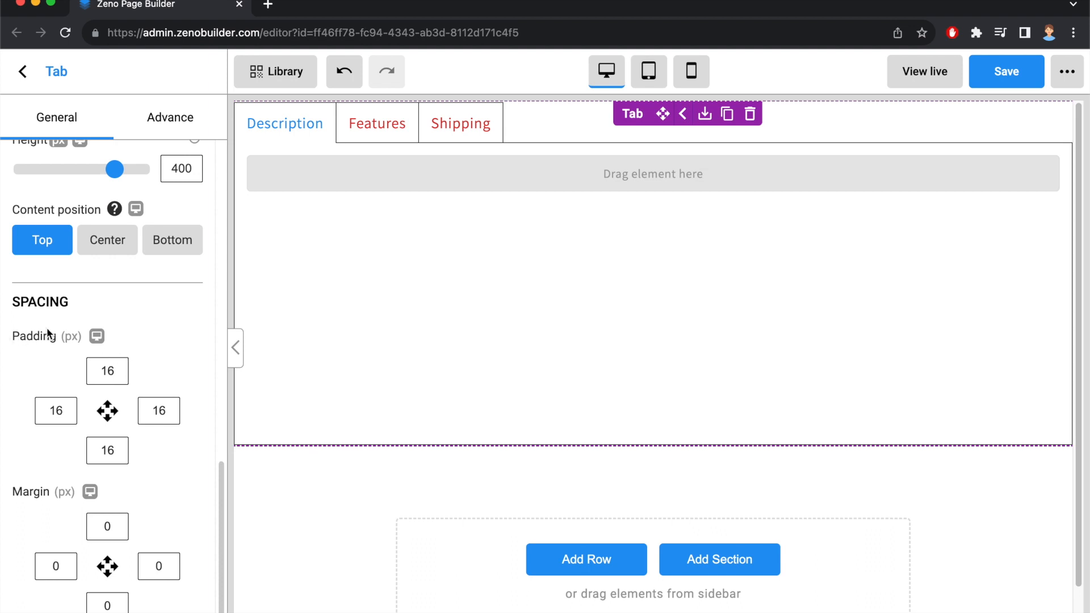
{"action": "double_click", "coordinate": [123, 375]}
{"action": "type", "text": "32"}
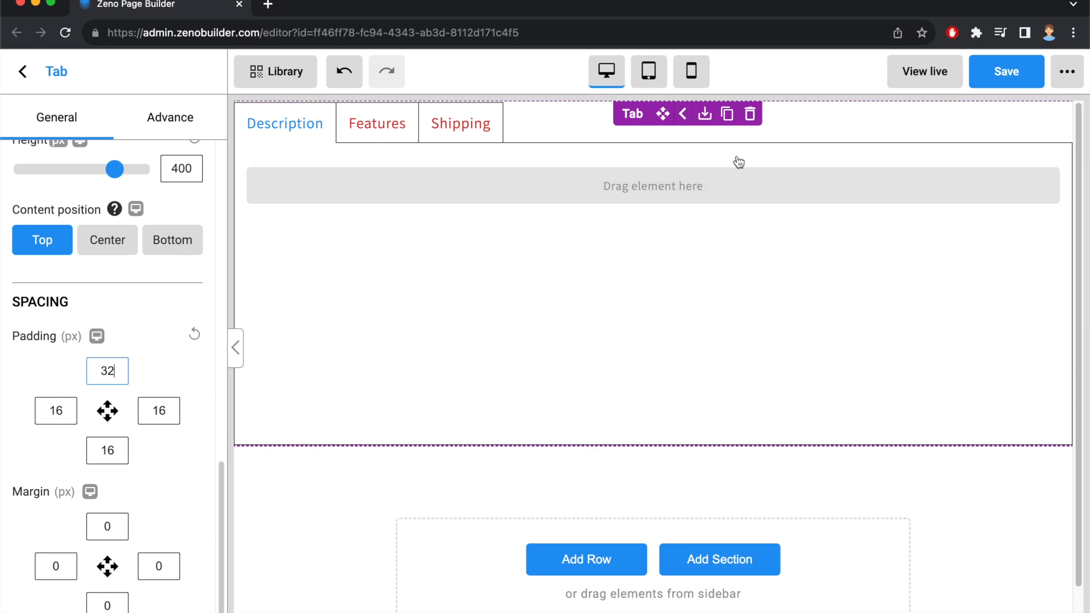
{"action": "left_click", "coordinate": [108, 526]}
{"action": "type", "text": "3"}
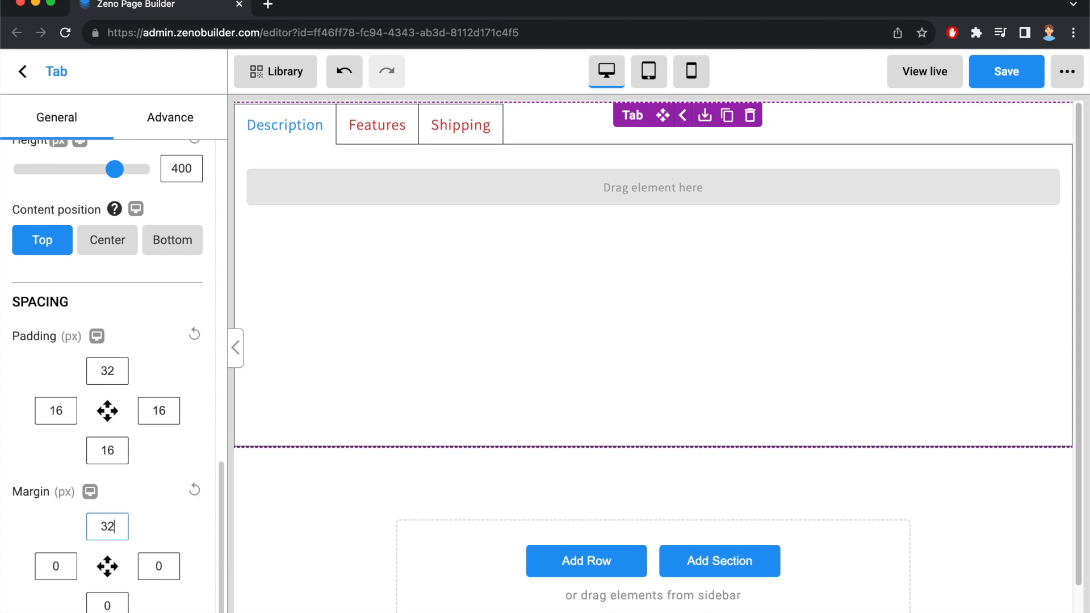
Complete the 32 px top margin and look through the Tab element's advanced settings
{"action": "type", "text": "2"}
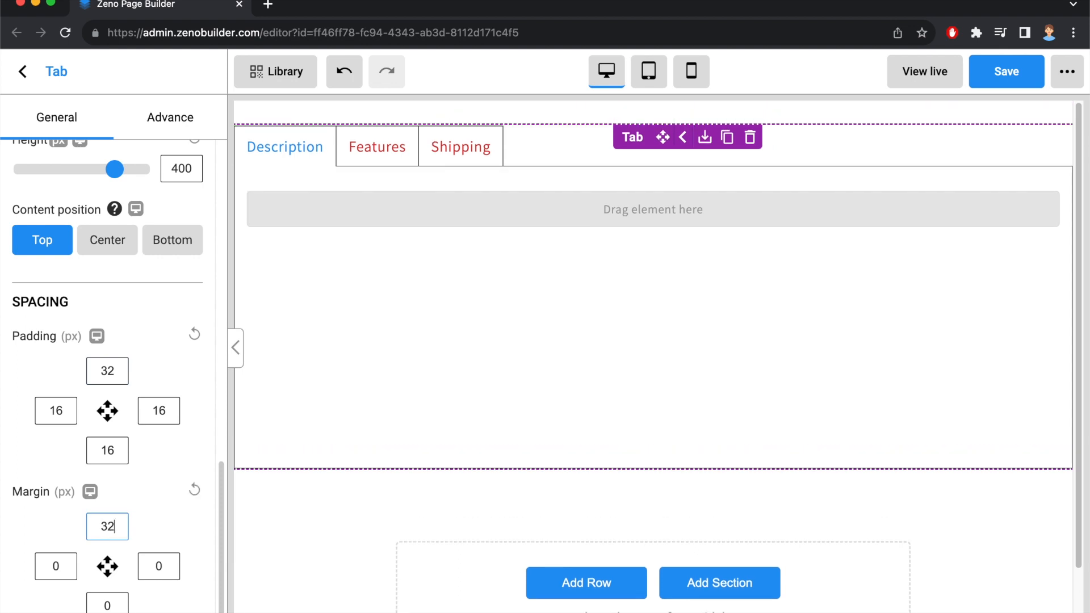
{"action": "left_click", "coordinate": [171, 118]}
{"action": "scroll", "coordinate": [152, 200], "scroll_direction": "down", "scroll_amount": 5}
{"action": "scroll", "coordinate": [153, 200], "scroll_direction": "up", "scroll_amount": 3}
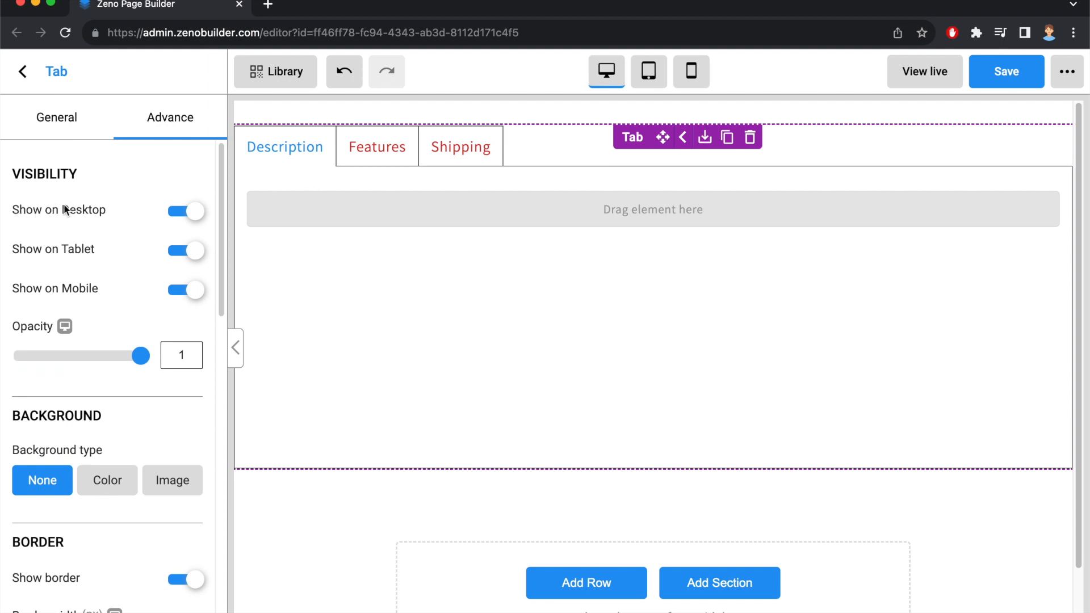
Try hiding and reshowing the Tab element on desktop, tablet and mobile in each device preview, and leave its opacity at 1
{"action": "left_click", "coordinate": [193, 211]}
{"action": "left_click", "coordinate": [193, 211]}
{"action": "left_click", "coordinate": [666, 79]}
{"action": "left_click", "coordinate": [194, 252]}
{"action": "left_click", "coordinate": [201, 255]}
{"action": "left_click", "coordinate": [691, 71]}
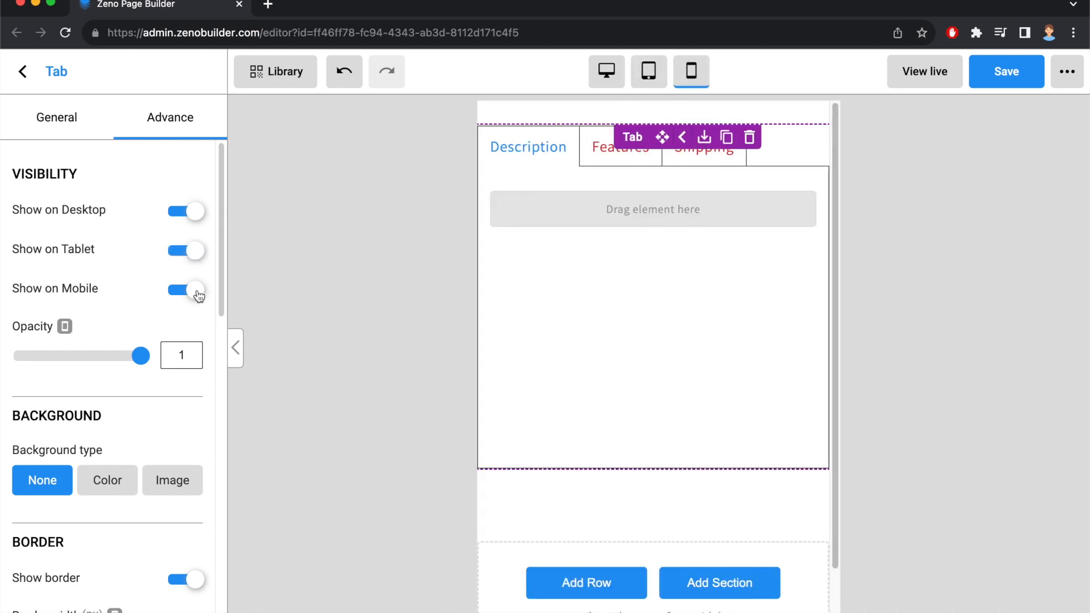
{"action": "left_click", "coordinate": [196, 291]}
{"action": "left_click", "coordinate": [197, 289]}
{"action": "left_click", "coordinate": [606, 71]}
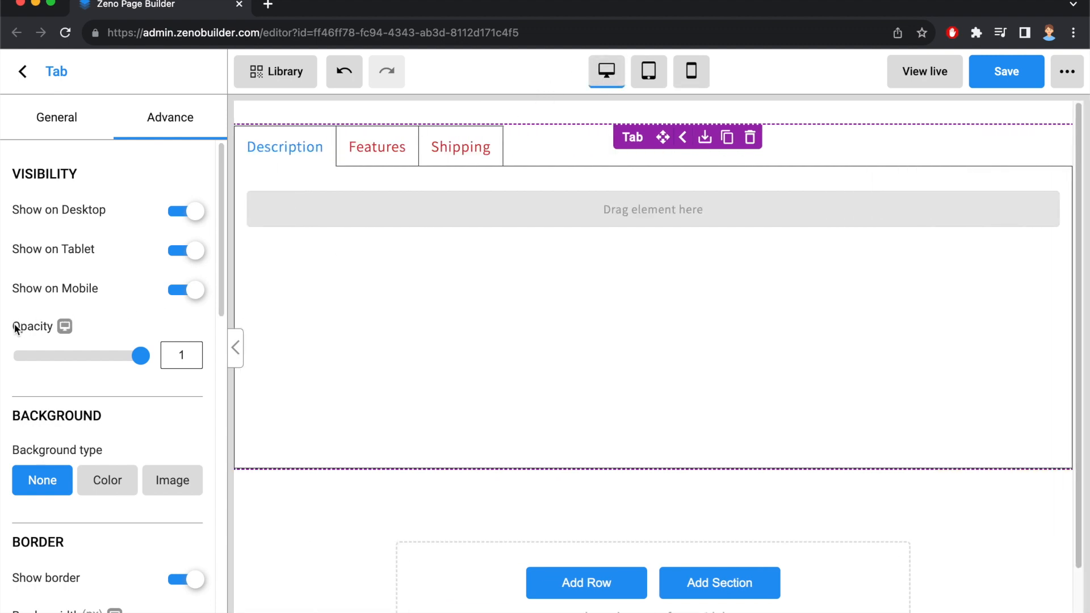
{"action": "left_click_drag", "start_coordinate": [133, 366], "coordinate": [189, 368]}
Try a #D59292 background color and the green BestSellers background image, and return the background type to None
{"action": "scroll", "coordinate": [128, 325], "scroll_direction": "down", "scroll_amount": 3}
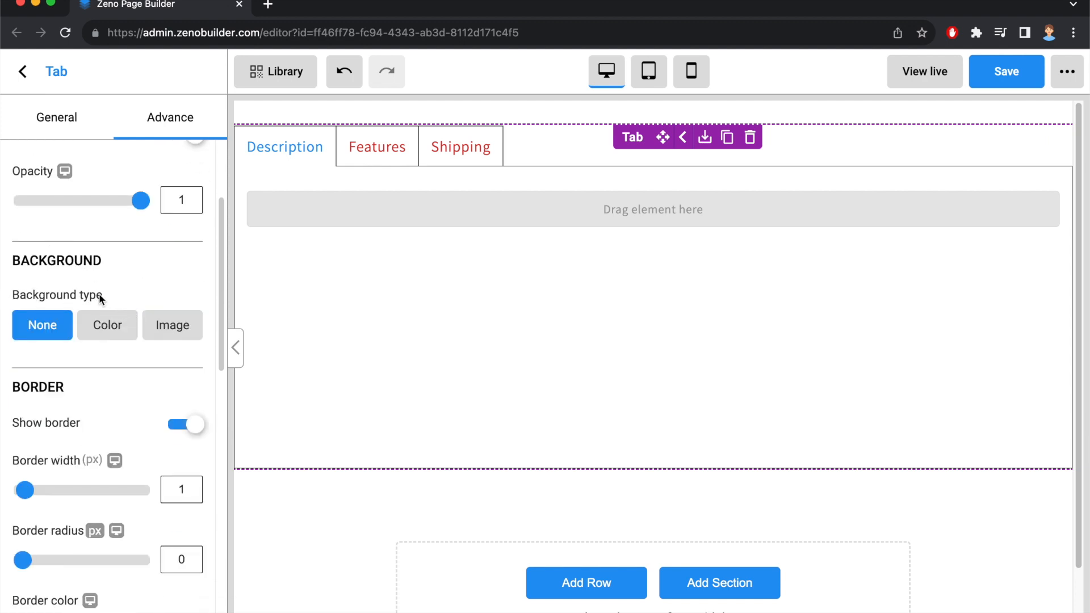
{"action": "left_click", "coordinate": [101, 325]}
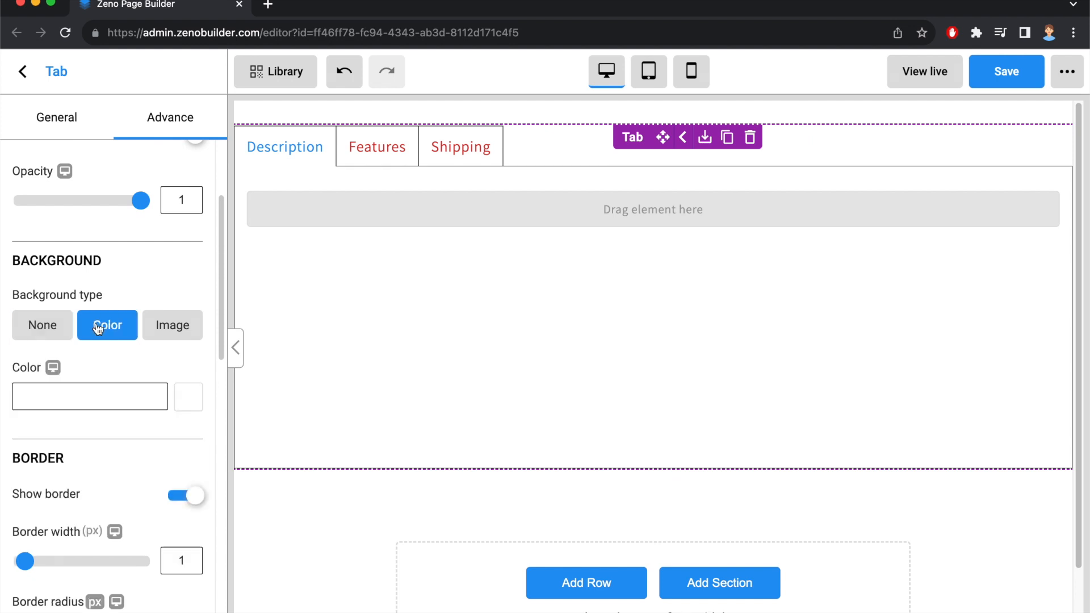
{"action": "left_click", "coordinate": [190, 404]}
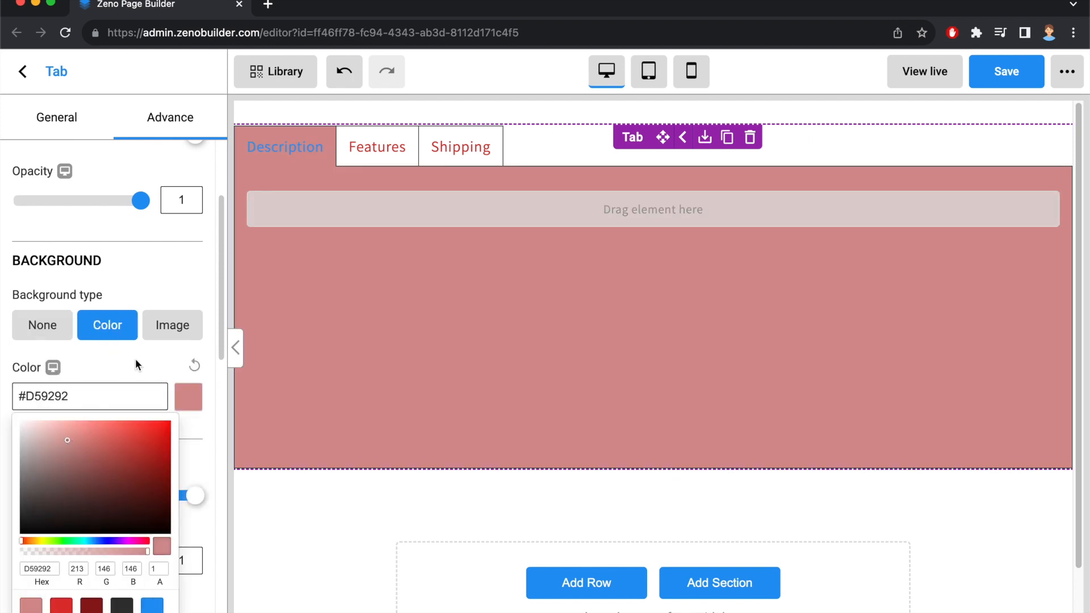
{"action": "left_click", "coordinate": [173, 324]}
{"action": "left_click", "coordinate": [173, 324]}
{"action": "left_click", "coordinate": [73, 446]}
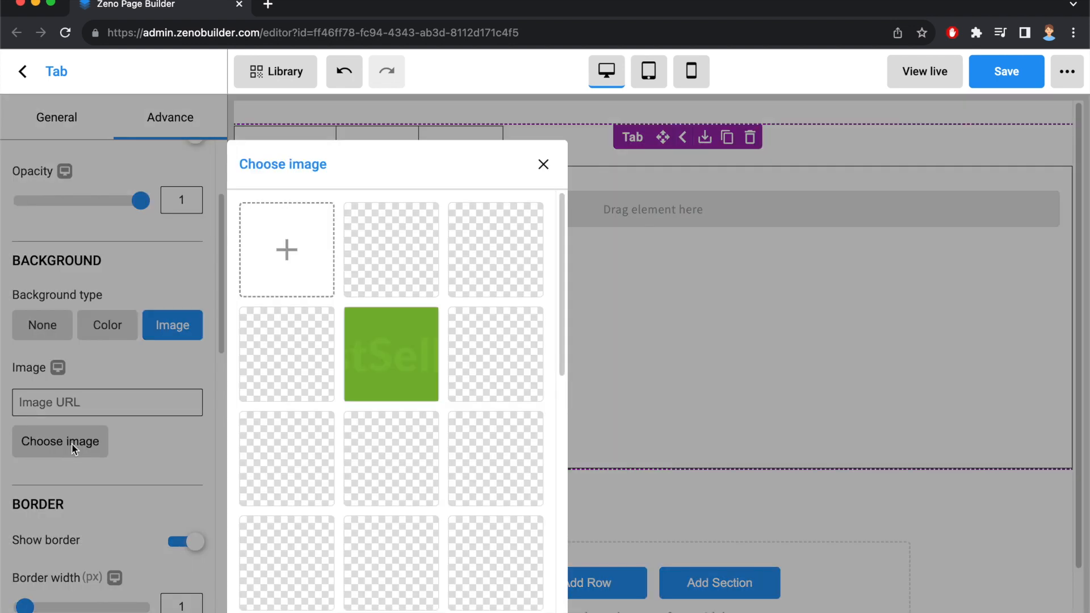
{"action": "left_click", "coordinate": [372, 373]}
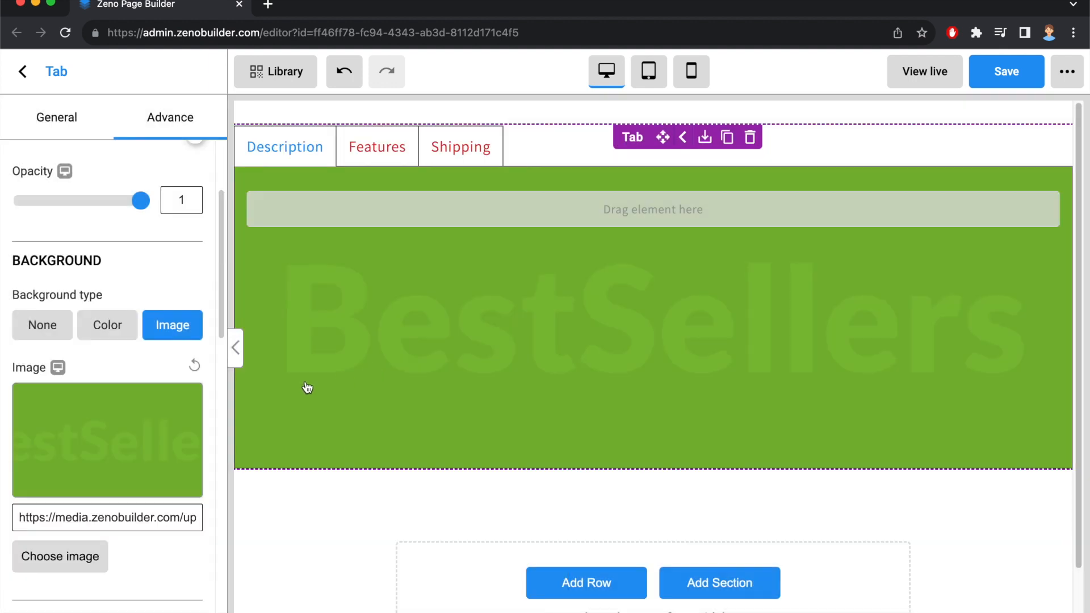
{"action": "left_click", "coordinate": [48, 328]}
Try the Tab element without a border while switching between its tabs, and turn the border back on
{"action": "scroll", "coordinate": [104, 329], "scroll_direction": "down", "scroll_amount": 2}
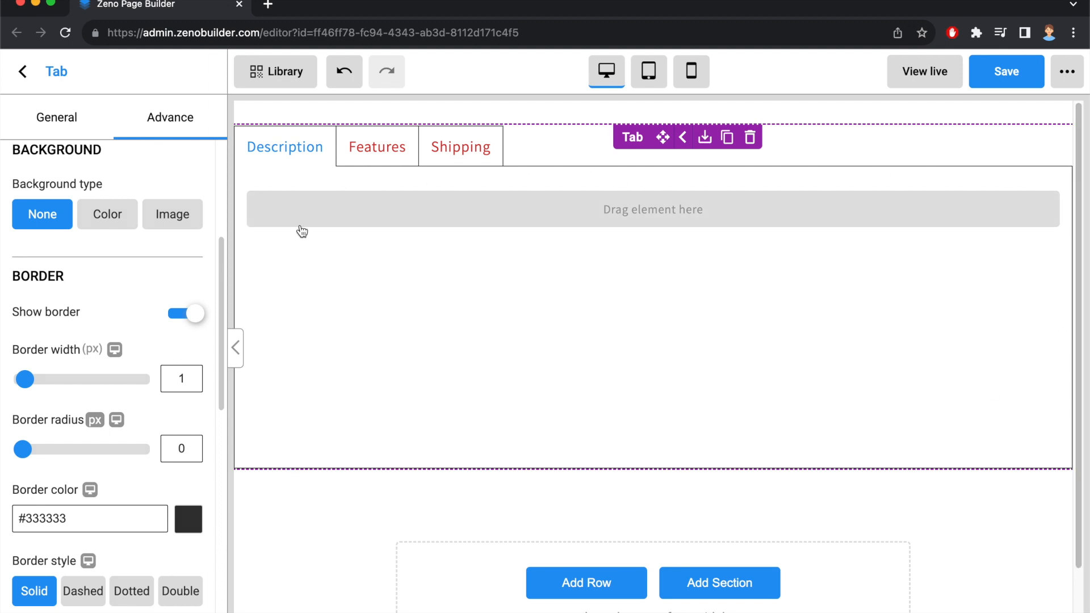
{"action": "left_click", "coordinate": [193, 318]}
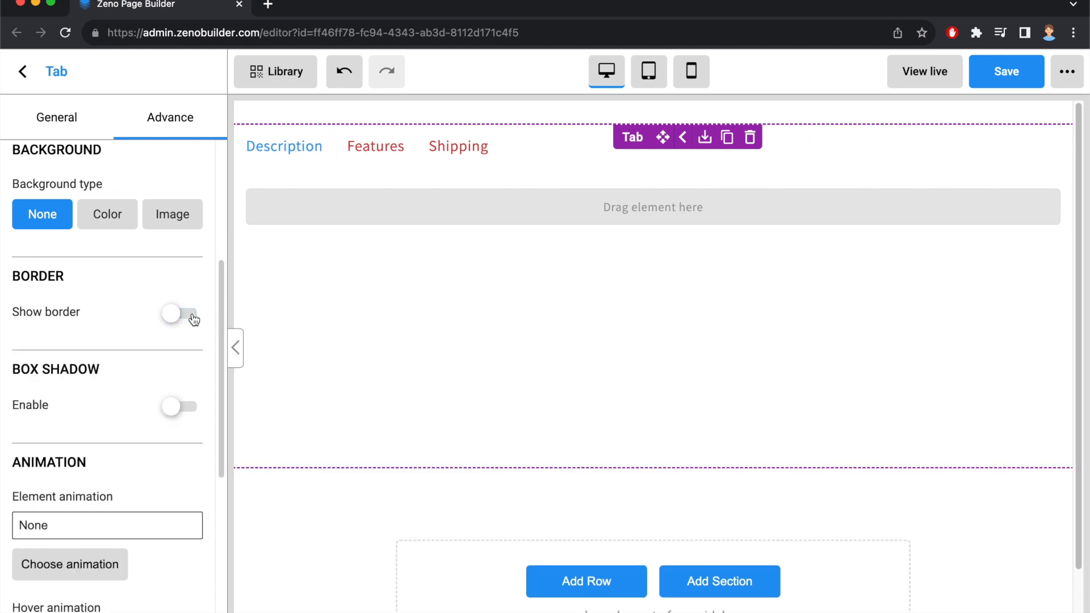
{"action": "left_click", "coordinate": [376, 148]}
{"action": "left_click", "coordinate": [481, 149]}
{"action": "left_click", "coordinate": [284, 147]}
{"action": "left_click", "coordinate": [175, 320]}
Set the Tab element's border width to 8 px and its border radius to 13 px
{"action": "scroll", "coordinate": [132, 313], "scroll_direction": "down", "scroll_amount": 4}
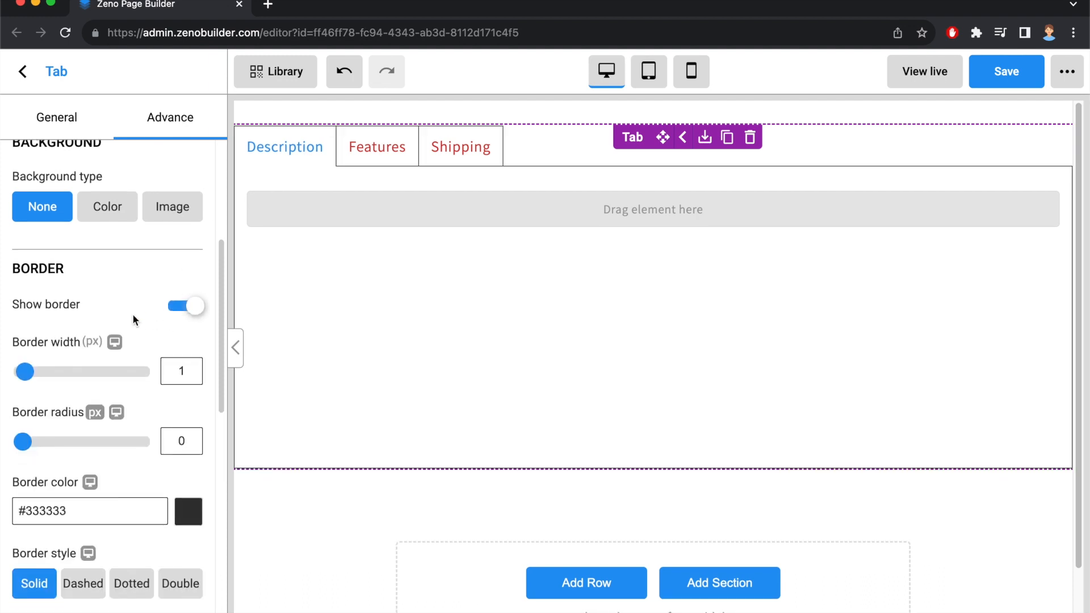
{"action": "left_click_drag", "start_coordinate": [24, 267], "coordinate": [43, 272]}
{"action": "left_click_drag", "start_coordinate": [23, 339], "coordinate": [55, 343]}
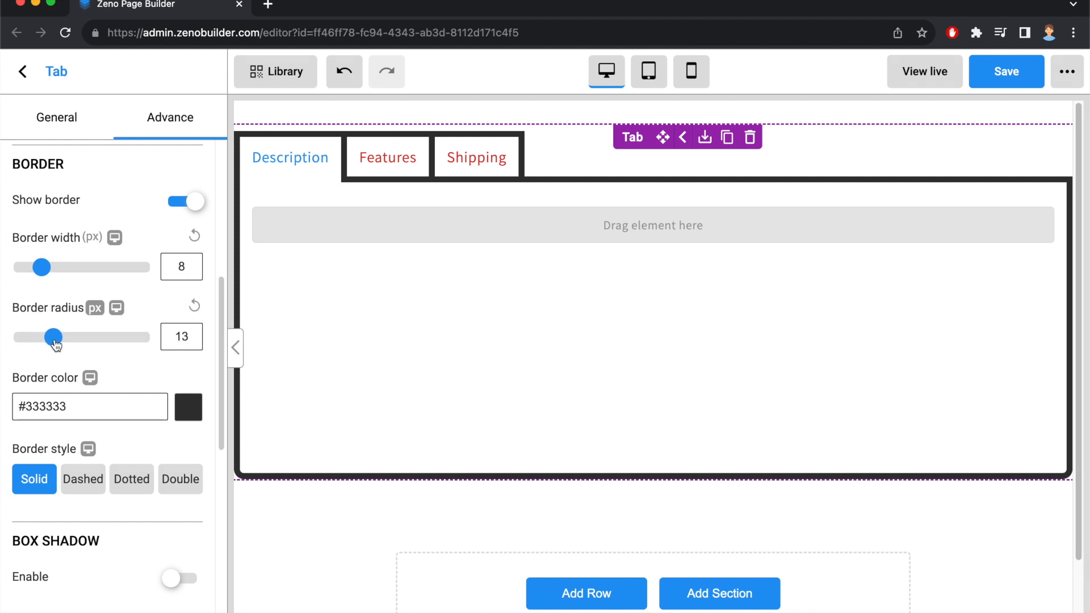
Set the border color to #D33333 and the border style to Dashed
{"action": "left_click", "coordinate": [188, 407]}
{"action": "left_click_drag", "start_coordinate": [129, 480], "coordinate": [134, 451]}
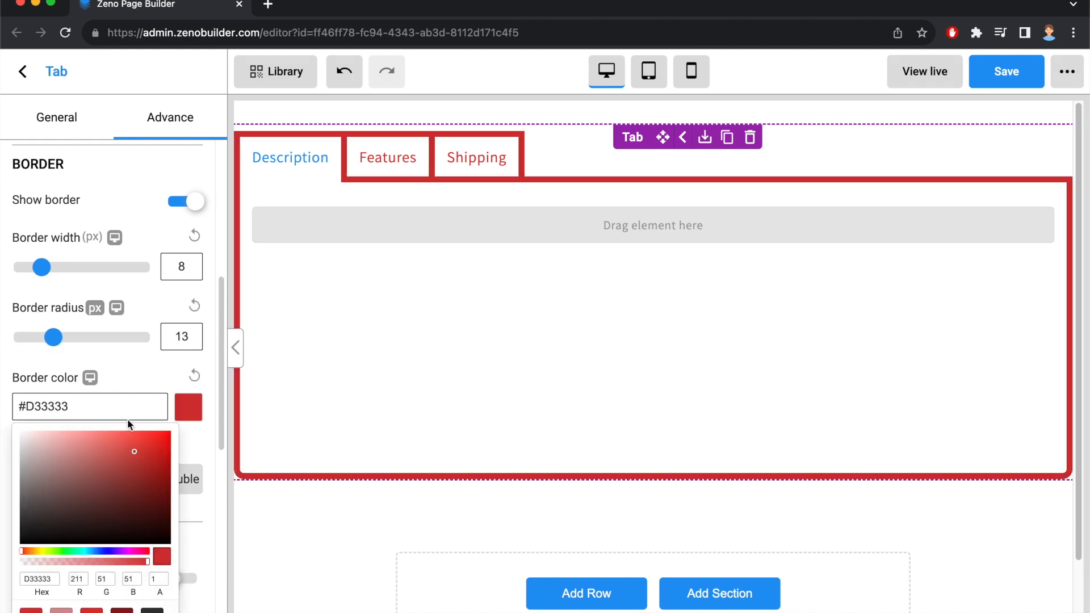
{"action": "left_click", "coordinate": [127, 419]}
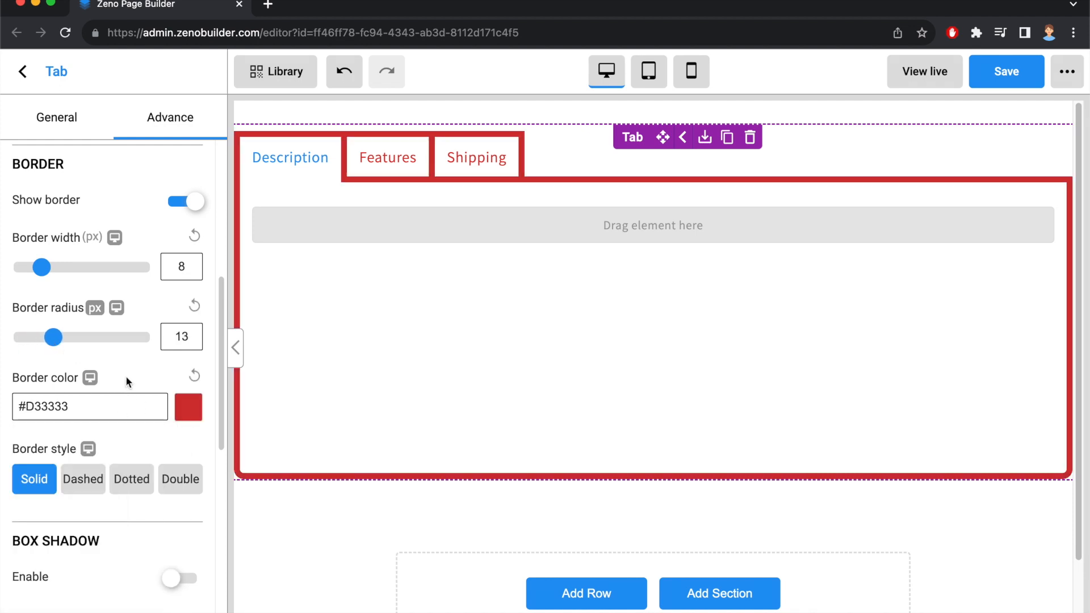
{"action": "left_click", "coordinate": [71, 484]}
Try a box shadow with a 14 px horizontal and 21 px vertical offset, and disable it again
{"action": "scroll", "coordinate": [39, 273], "scroll_direction": "down", "scroll_amount": 5}
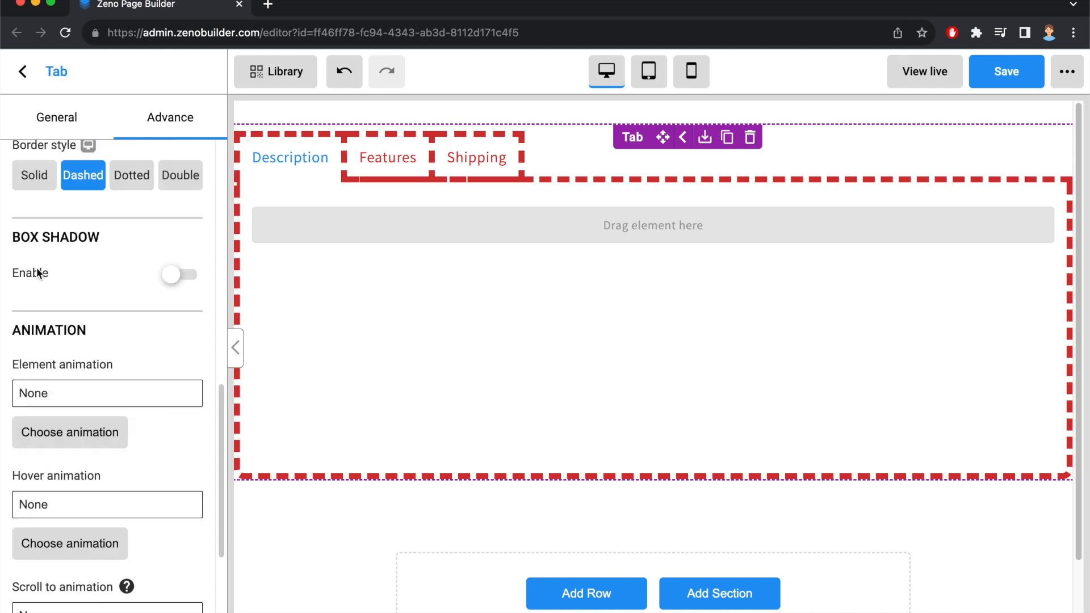
{"action": "left_click", "coordinate": [179, 279]}
{"action": "left_click_drag", "start_coordinate": [34, 340], "coordinate": [55, 340]}
{"action": "left_click_drag", "start_coordinate": [34, 410], "coordinate": [72, 409]}
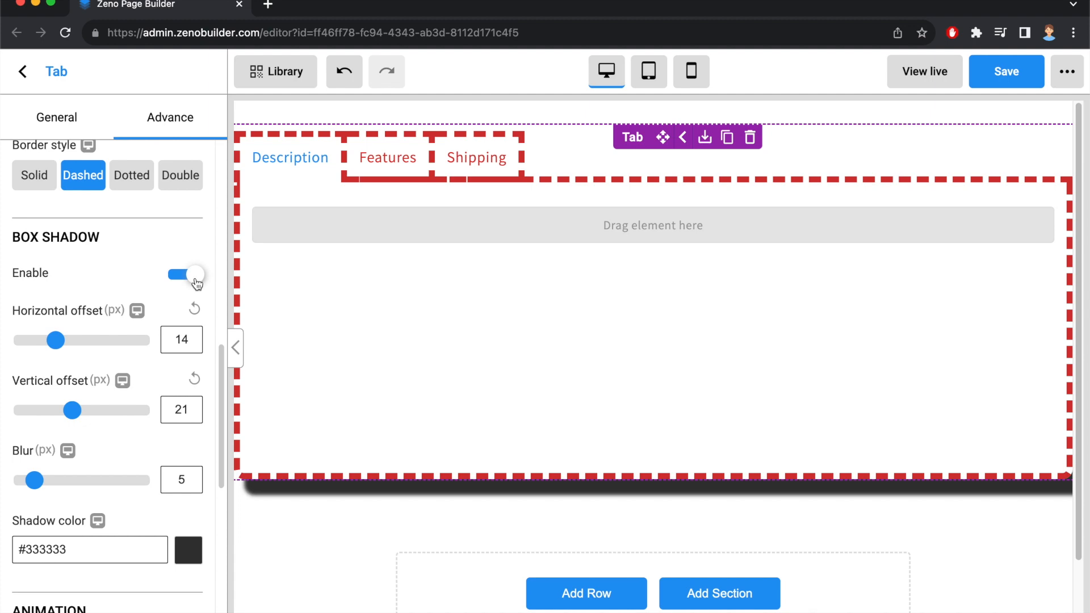
{"action": "left_click", "coordinate": [196, 275]}
Open the element animation choices for the Tab element
{"action": "scroll", "coordinate": [74, 352], "scroll_direction": "down", "scroll_amount": 2}
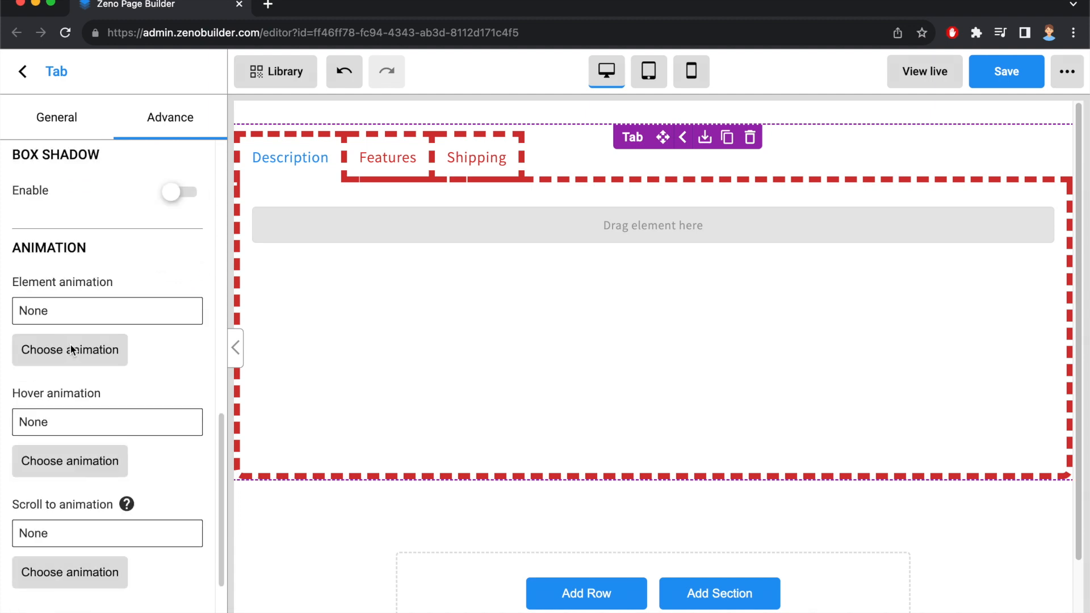
{"action": "left_click", "coordinate": [71, 349]}
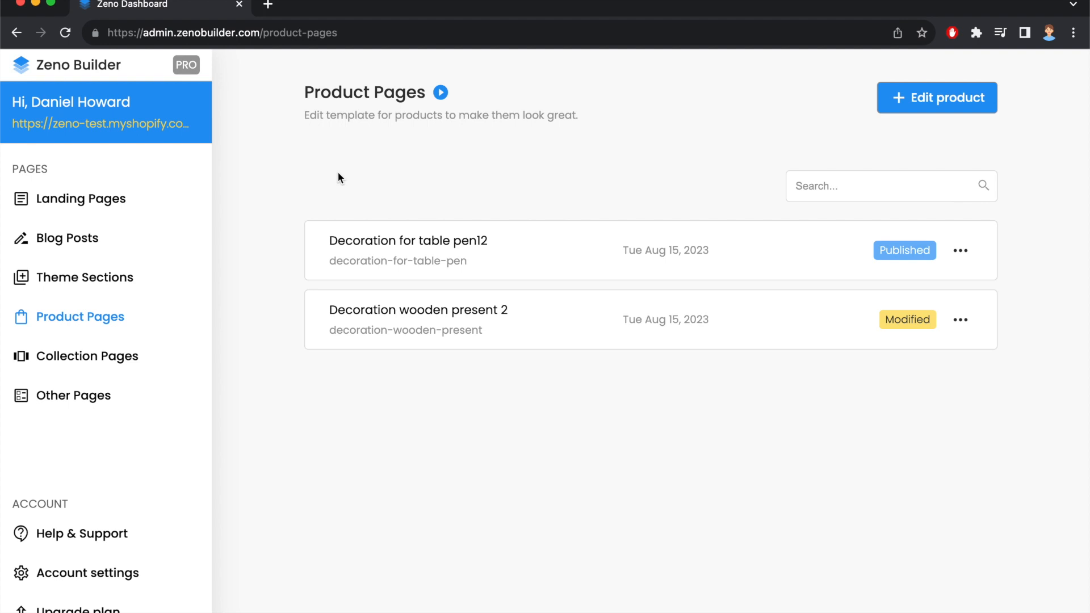
Open the "Decoration for table pen12" product page in the editor and delete the Size chart button below the product
{"action": "left_click", "coordinate": [507, 269]}
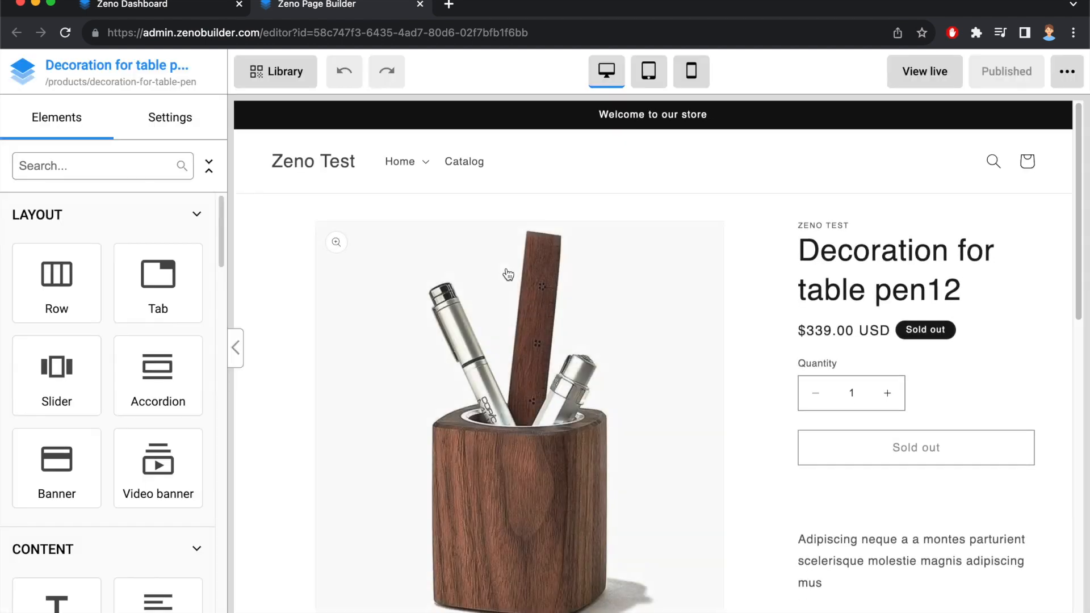
{"action": "scroll", "coordinate": [506, 267], "scroll_direction": "down", "scroll_amount": 10}
{"action": "scroll", "coordinate": [506, 267], "scroll_direction": "up", "scroll_amount": 2}
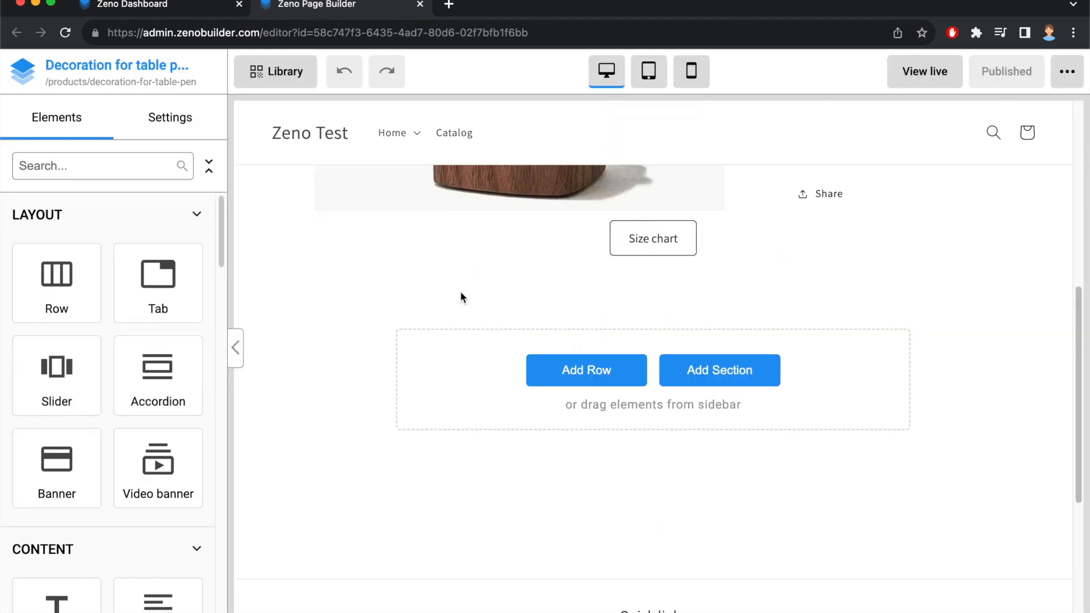
{"action": "scroll", "coordinate": [441, 289], "scroll_direction": "up", "scroll_amount": 3}
{"action": "left_click", "coordinate": [399, 317]}
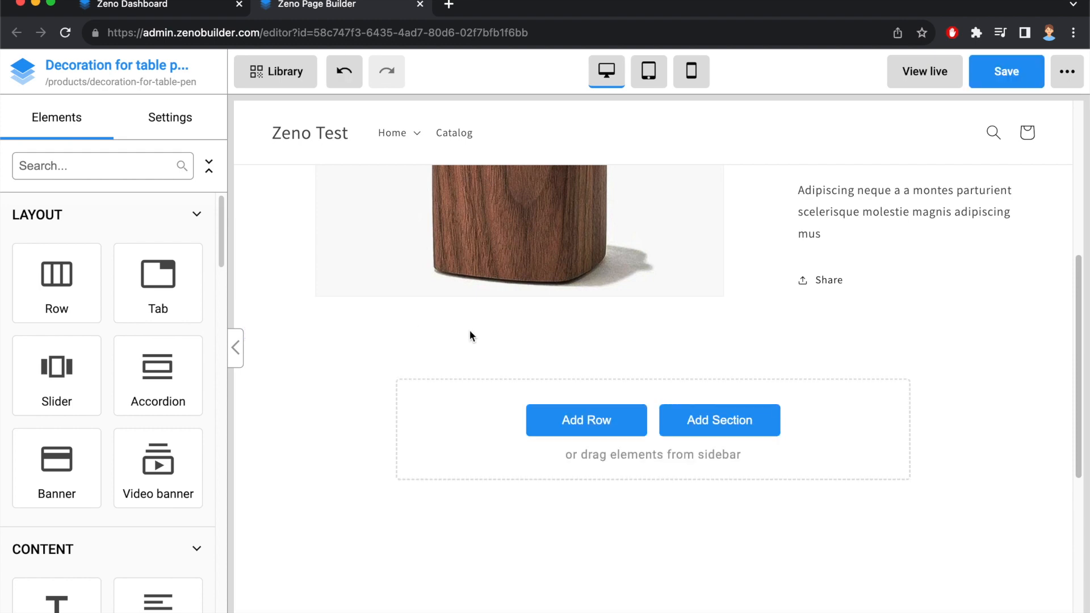
Review the product page and add a Tab element directly below the product section
{"action": "scroll", "coordinate": [469, 332], "scroll_direction": "up", "scroll_amount": 3}
{"action": "scroll", "coordinate": [409, 238], "scroll_direction": "up", "scroll_amount": 5}
{"action": "scroll", "coordinate": [302, 257], "scroll_direction": "down", "scroll_amount": 4}
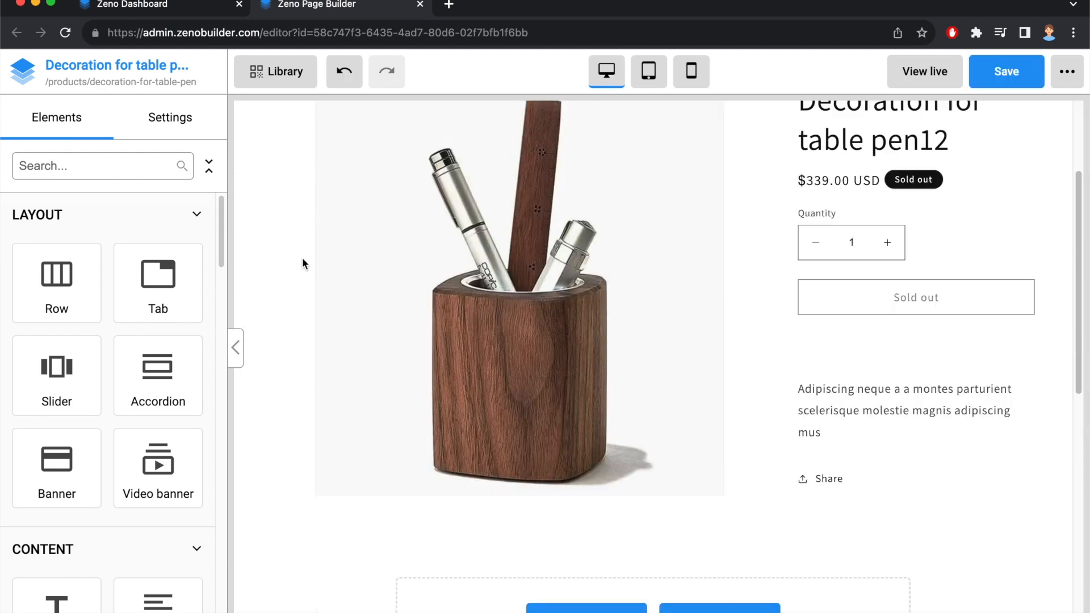
{"action": "scroll", "coordinate": [295, 227], "scroll_direction": "up", "scroll_amount": 4}
{"action": "scroll", "coordinate": [1043, 358], "scroll_direction": "down", "scroll_amount": 6}
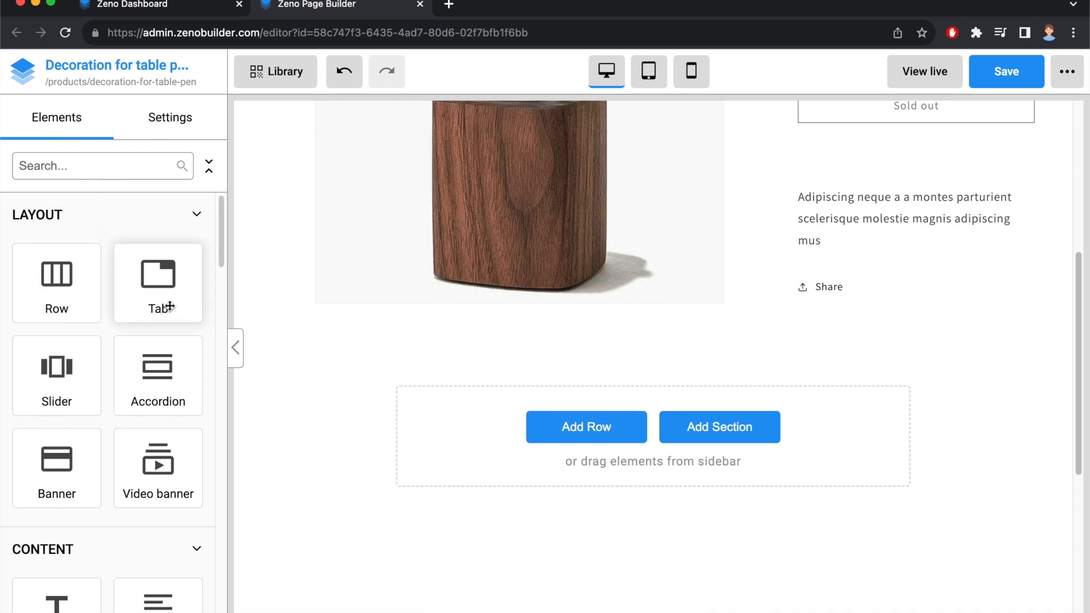
{"action": "left_click_drag", "start_coordinate": [158, 293], "coordinate": [493, 345]}
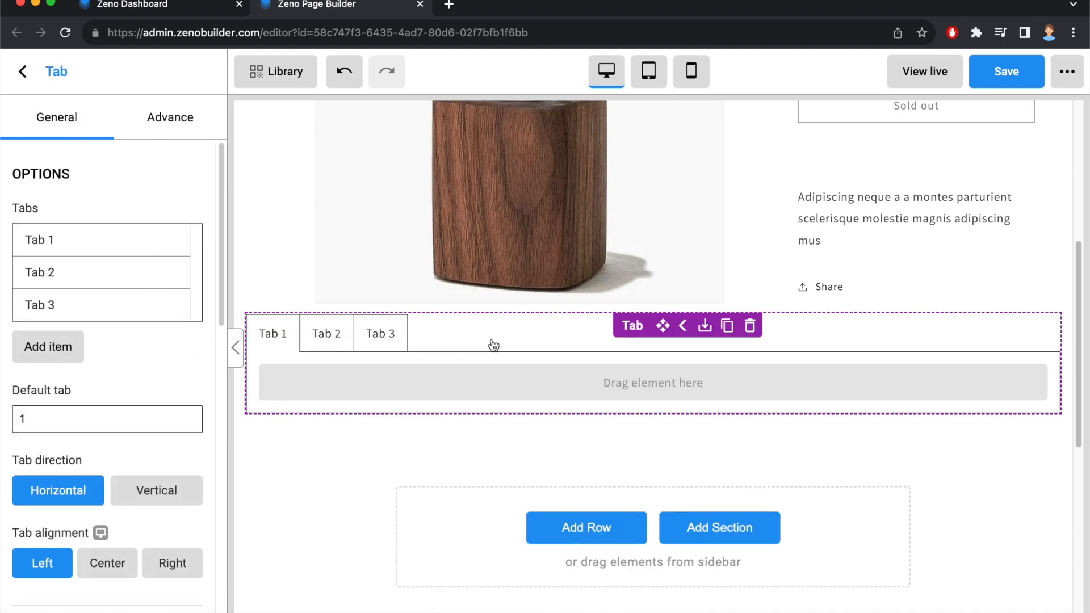
Rename the three tabs to Description, Features and Shipping
{"action": "left_click", "coordinate": [275, 334]}
{"action": "double_click", "coordinate": [275, 334]}
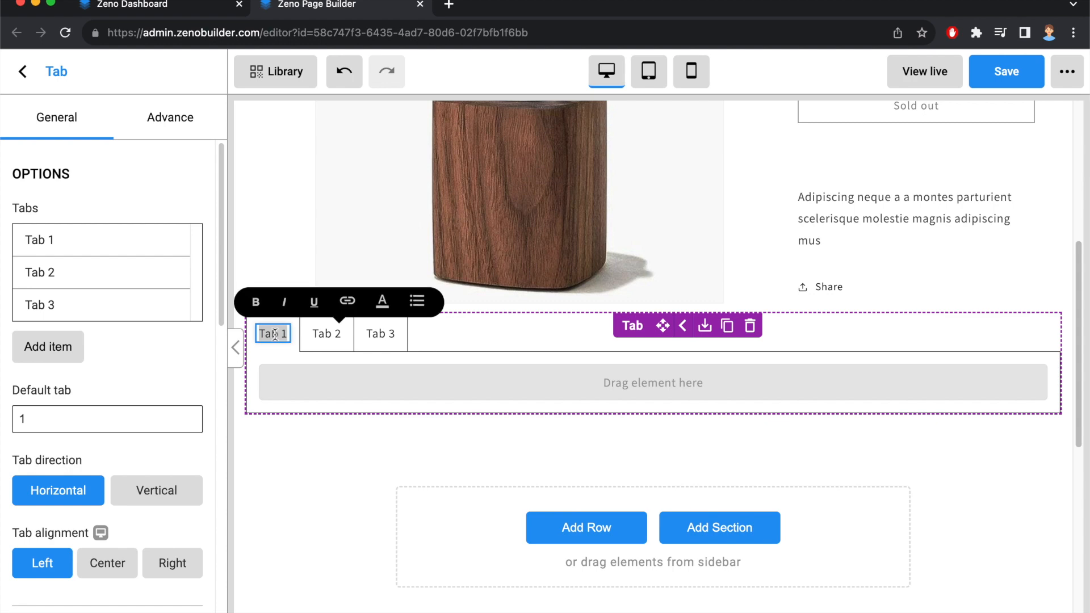
{"action": "type", "text": "Descr"}
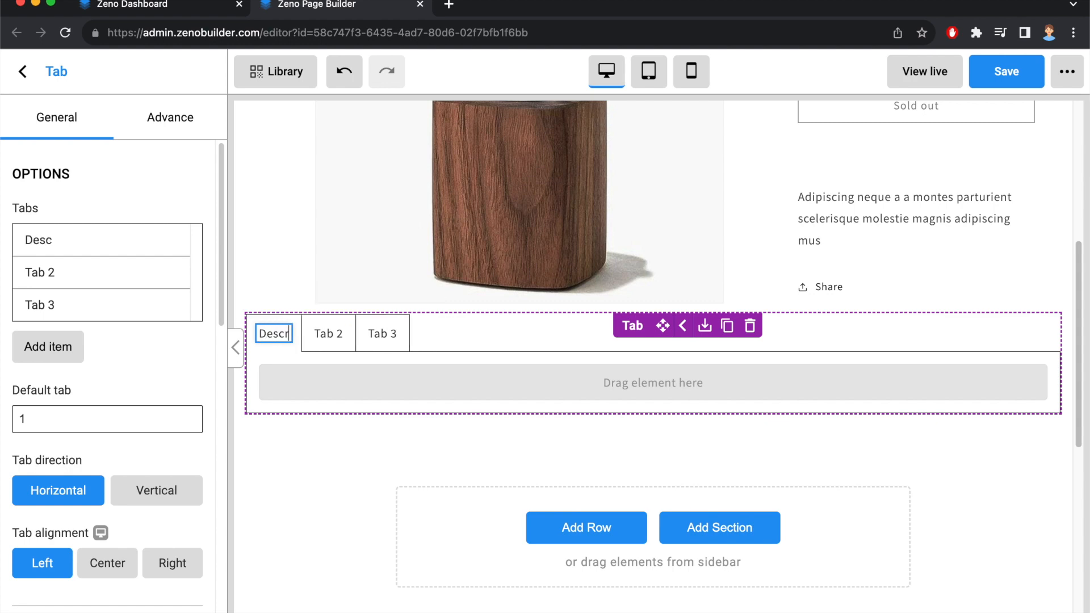
{"action": "type", "text": "iption"}
{"action": "double_click", "coordinate": [366, 335]}
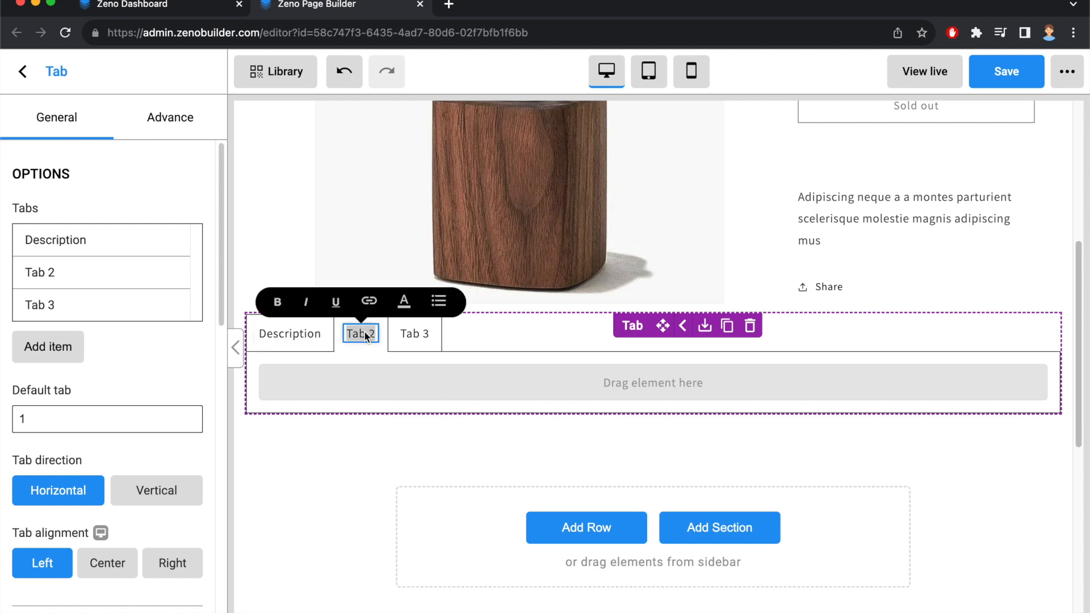
{"action": "type", "text": "Features"}
{"action": "double_click", "coordinate": [426, 336]}
{"action": "type", "text": "Shipping"}
Add a Text element to the content area of the Description tab
{"action": "left_click", "coordinate": [309, 350]}
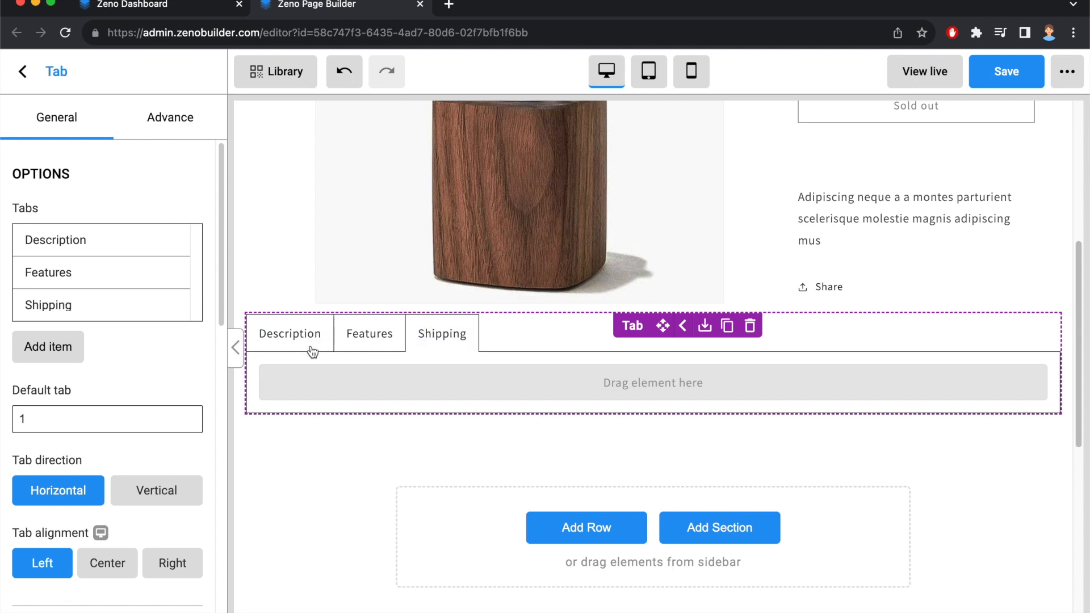
{"action": "left_click", "coordinate": [23, 71]}
{"action": "left_click", "coordinate": [66, 166]}
{"action": "scroll", "coordinate": [126, 302], "scroll_direction": "down", "scroll_amount": 2}
{"action": "left_click_drag", "start_coordinate": [156, 479], "coordinate": [454, 379]}
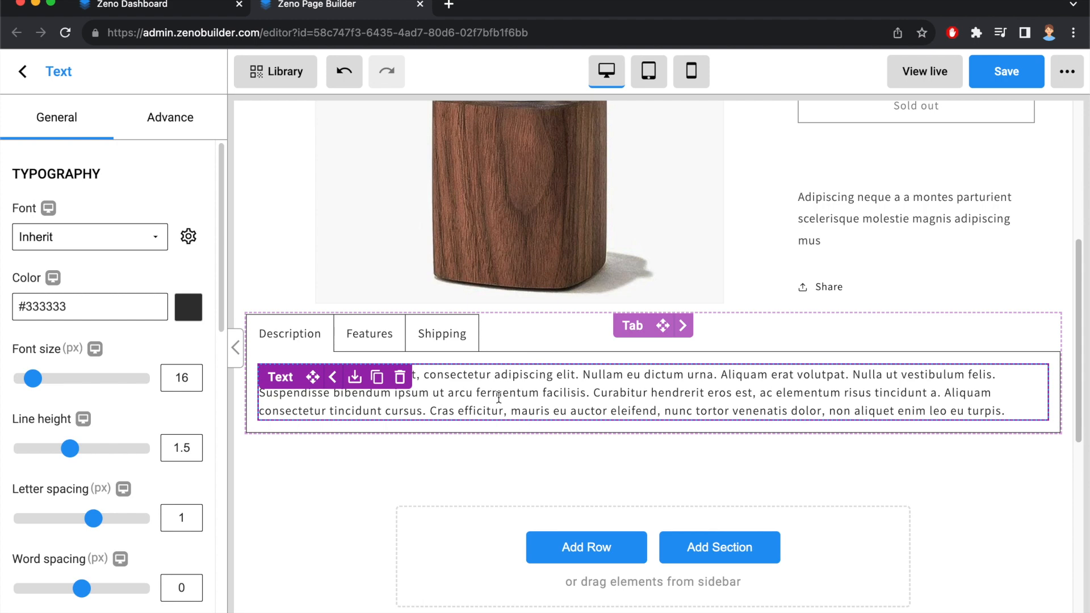
Add a Text element to the Features tab and replace its text with "Lorem ipsum"
{"action": "left_click", "coordinate": [385, 353]}
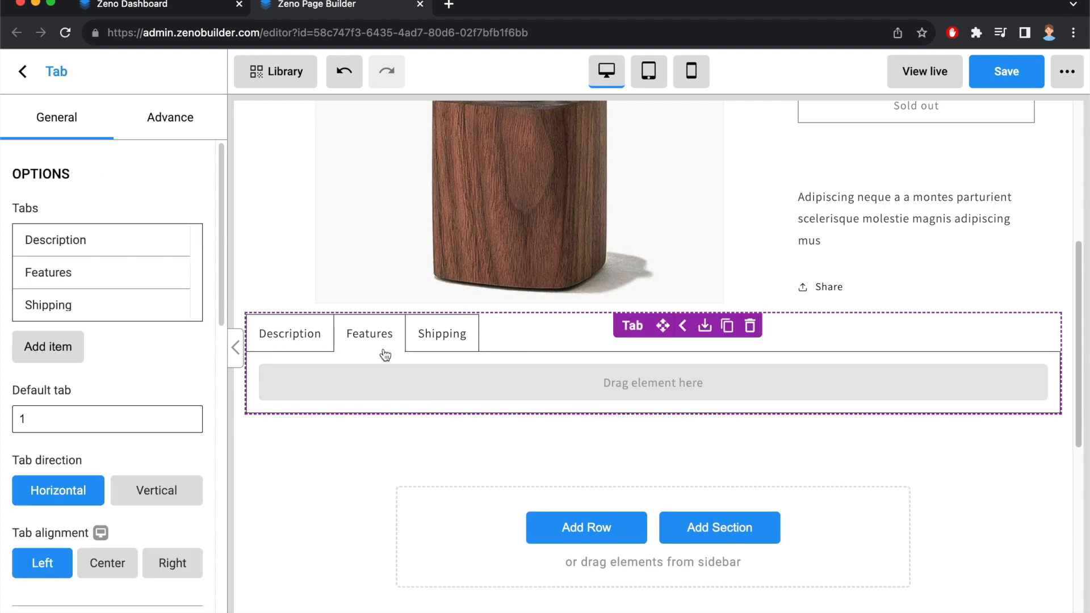
{"action": "left_click", "coordinate": [22, 72]}
{"action": "left_click_drag", "start_coordinate": [150, 489], "coordinate": [391, 375]}
{"action": "triple_click", "coordinate": [466, 393]}
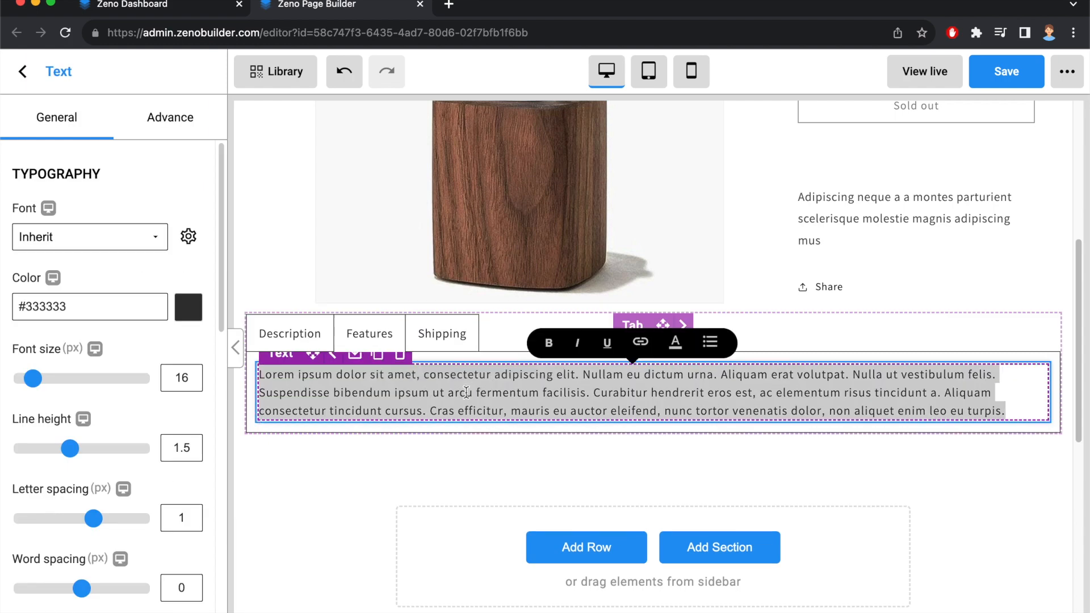
{"action": "type", "text": "Lorem ipsum"}
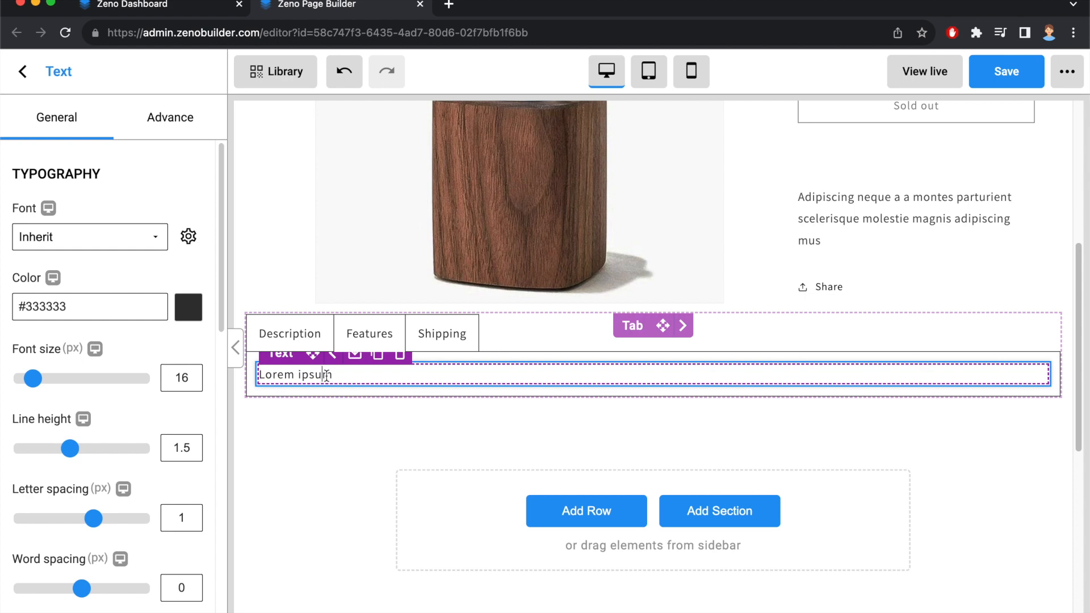
Format the "Lorem ipsum" text in the Features tab as a bulleted list and select its Text element
{"action": "triple_click", "coordinate": [327, 376]}
{"action": "left_click", "coordinate": [417, 342]}
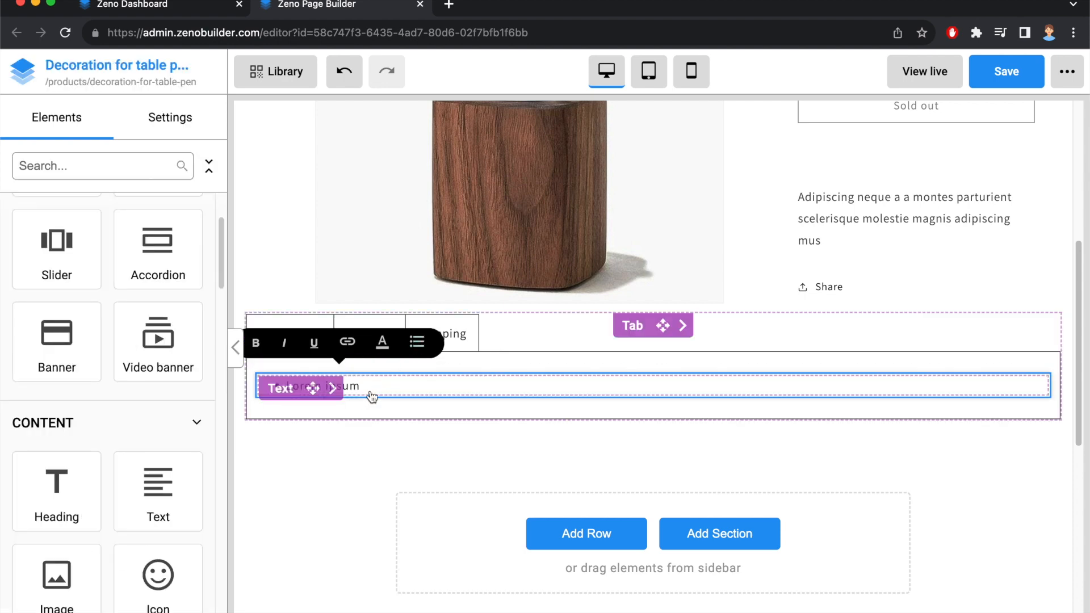
{"action": "left_click", "coordinate": [379, 387]}
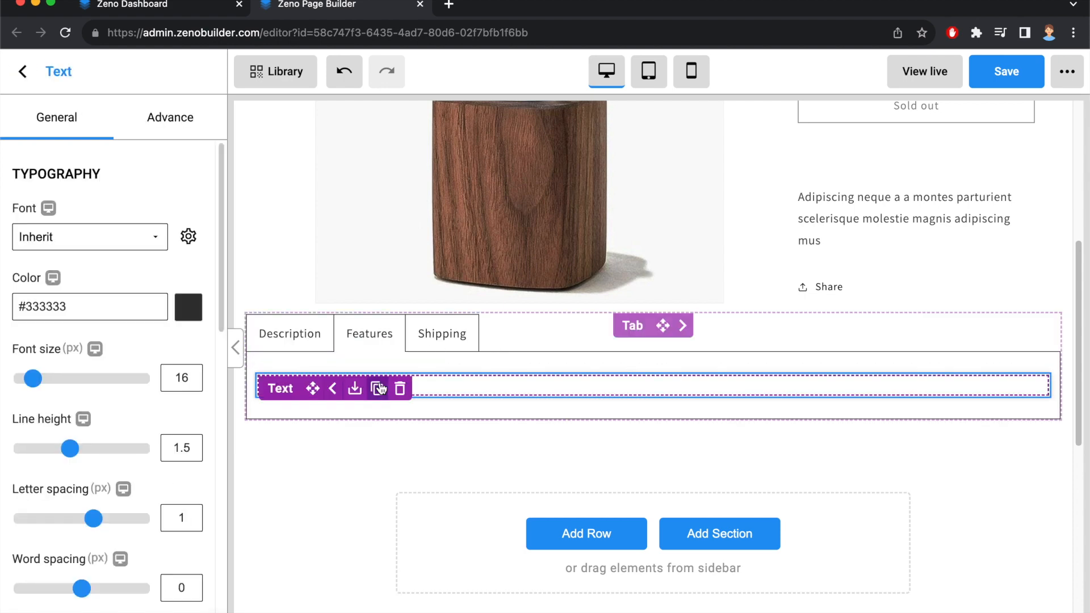
Extend the bulleted list in the Features tab to three "Lorem ipsum" items and deselect the text
{"action": "left_click", "coordinate": [439, 383]}
{"action": "type", "text": "Lorem ipsum"}
{"action": "key", "text": "Return"}
{"action": "type", "text": "Lorem"}
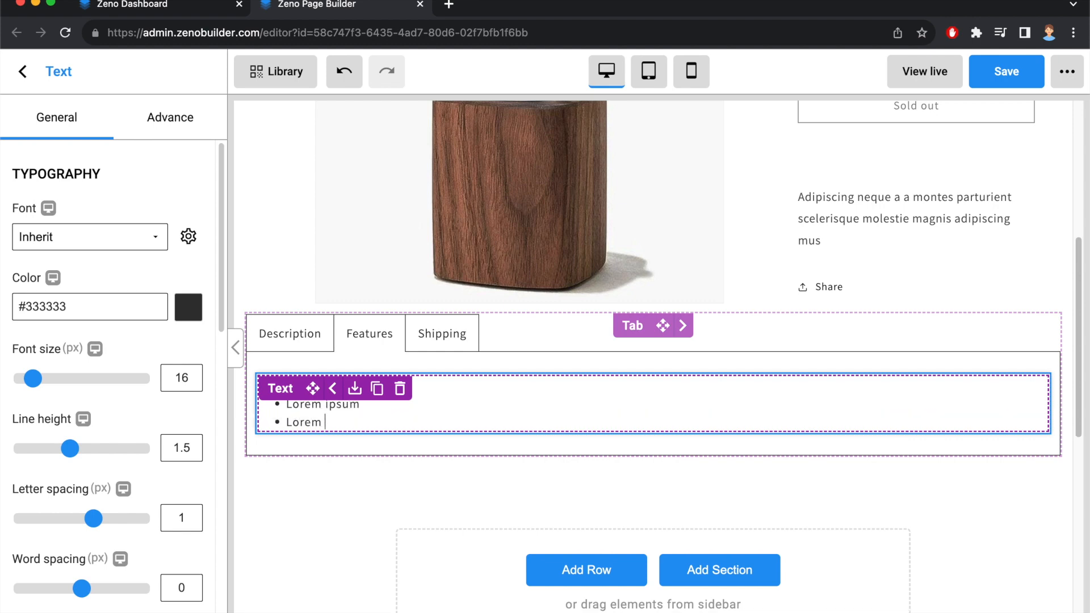
{"action": "left_click", "coordinate": [368, 454]}
{"action": "left_click", "coordinate": [366, 511]}
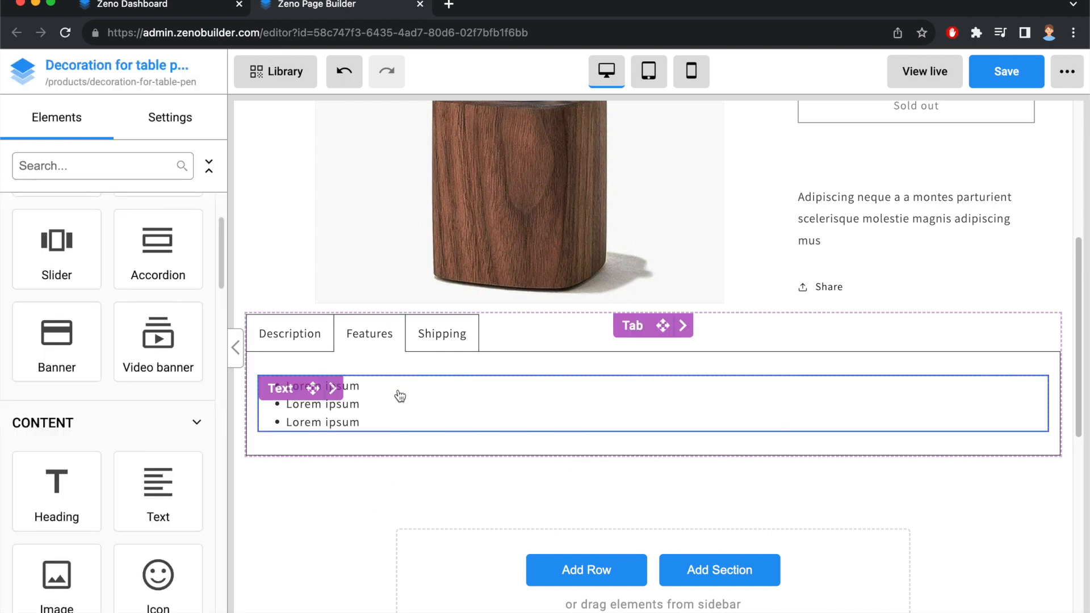
Add a Text element to the empty content area of the Shipping tab
{"action": "left_click", "coordinate": [452, 350]}
{"action": "left_click", "coordinate": [22, 76]}
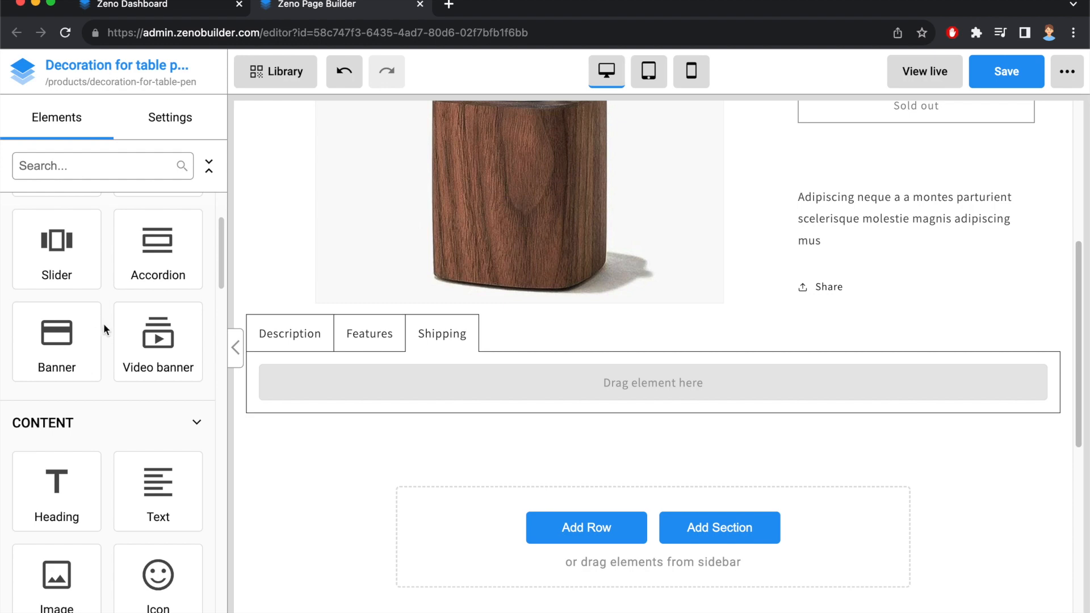
{"action": "scroll", "coordinate": [104, 329], "scroll_direction": "down", "scroll_amount": 3}
{"action": "left_click_drag", "start_coordinate": [156, 377], "coordinate": [470, 378]}
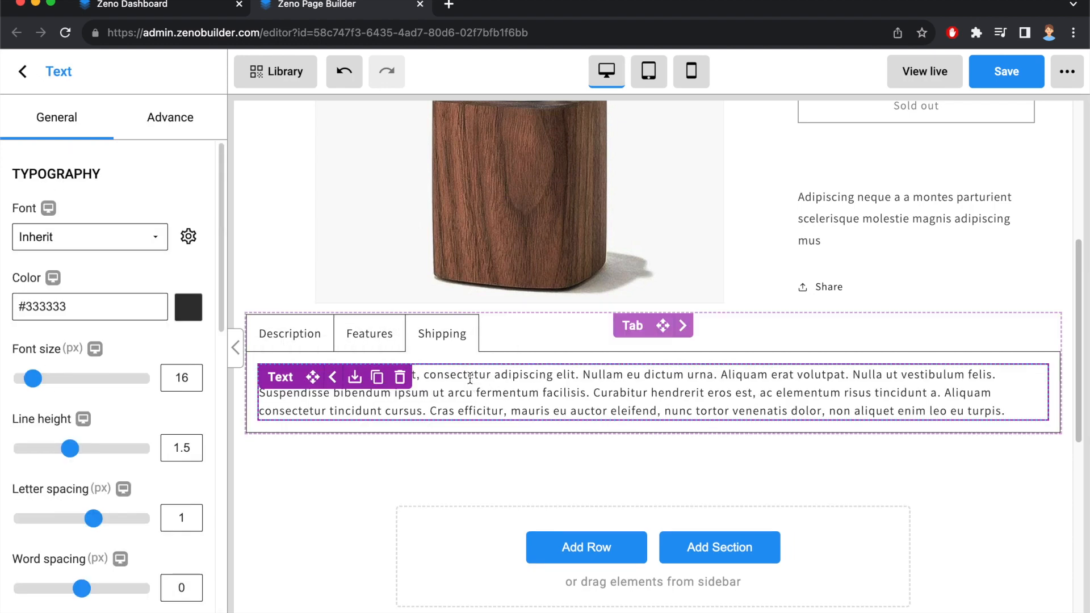
{"action": "left_click", "coordinate": [441, 458]}
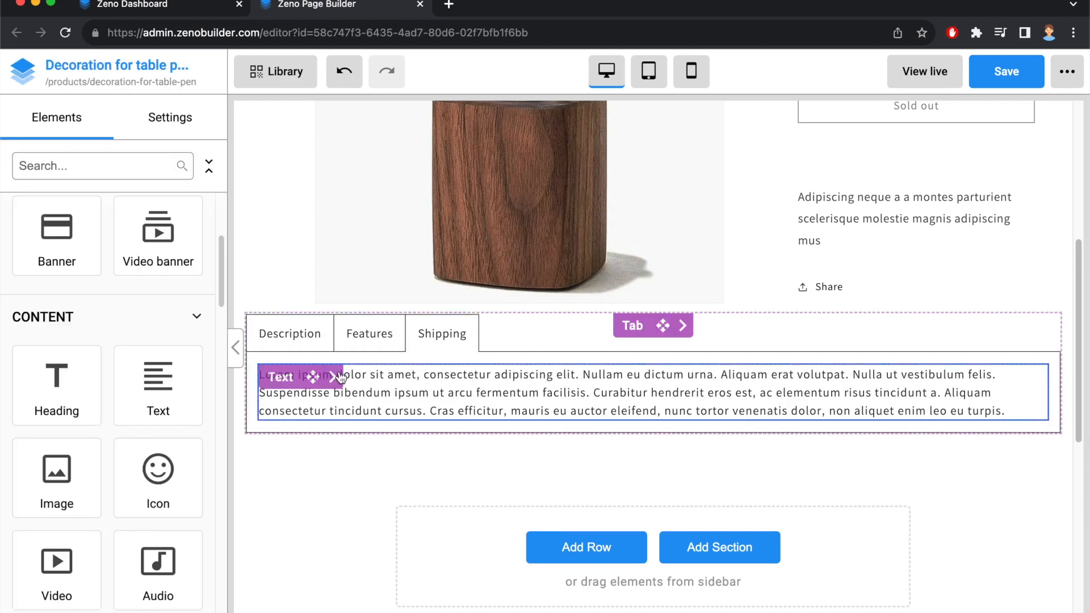
Check the content of the Description, Features and Shipping tabs in turn, ending with nothing selected
{"action": "left_click", "coordinate": [314, 349]}
{"action": "left_click", "coordinate": [364, 354]}
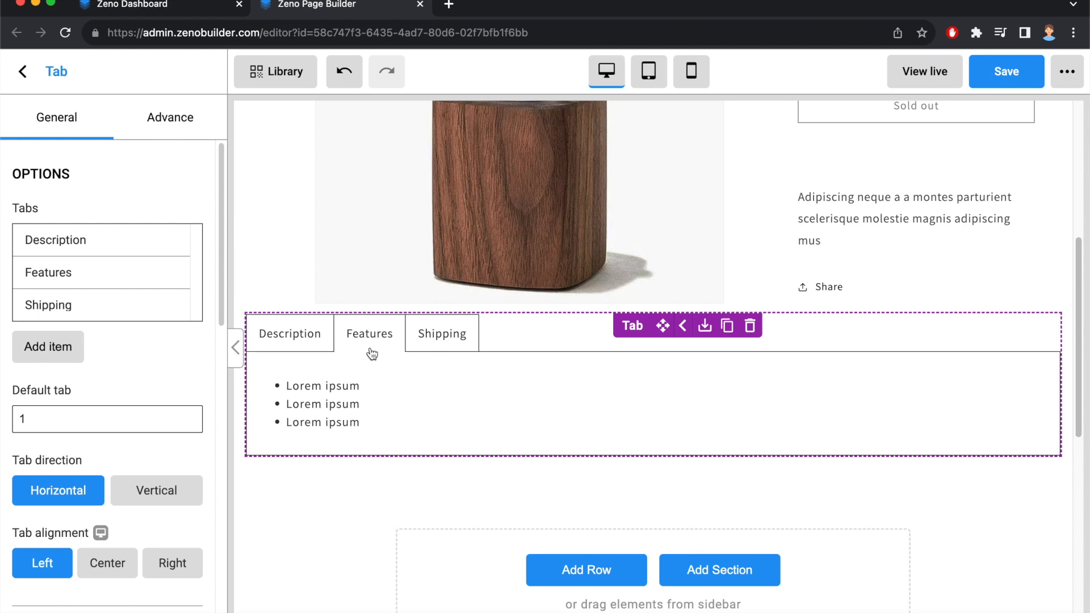
{"action": "left_click", "coordinate": [441, 352]}
{"action": "left_click", "coordinate": [417, 471]}
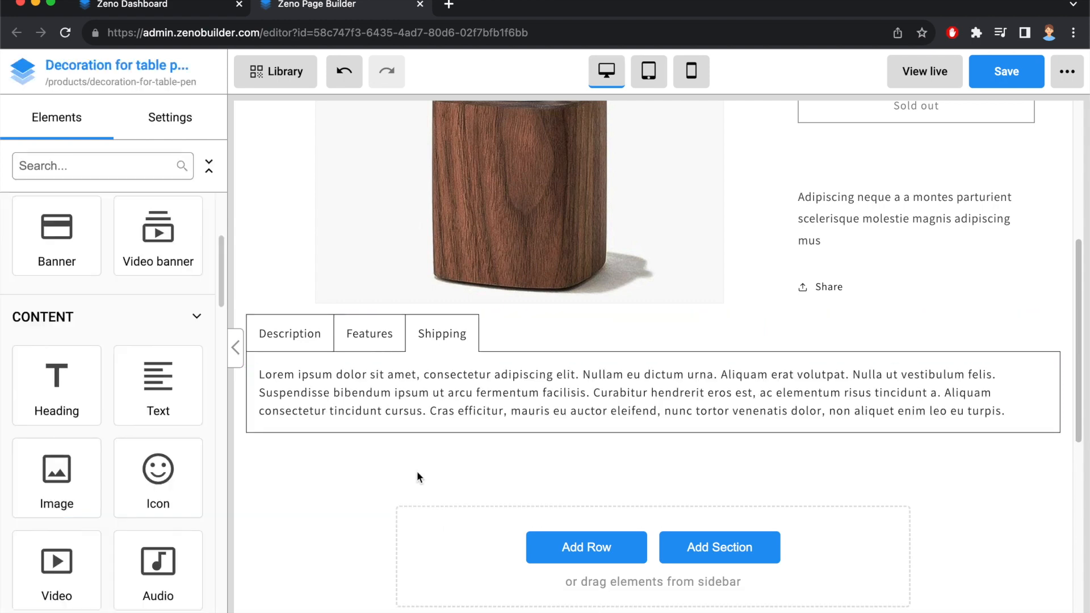